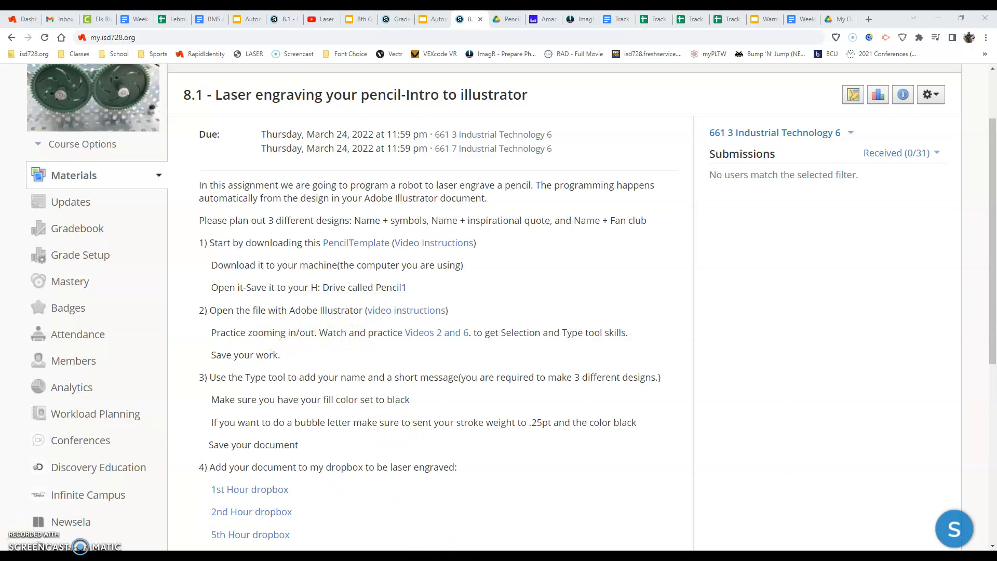
# Step: After reading the 8.1 laser-engraving assignment in Schoology, open the Windows Start menu
pyautogui.click(10, 554)
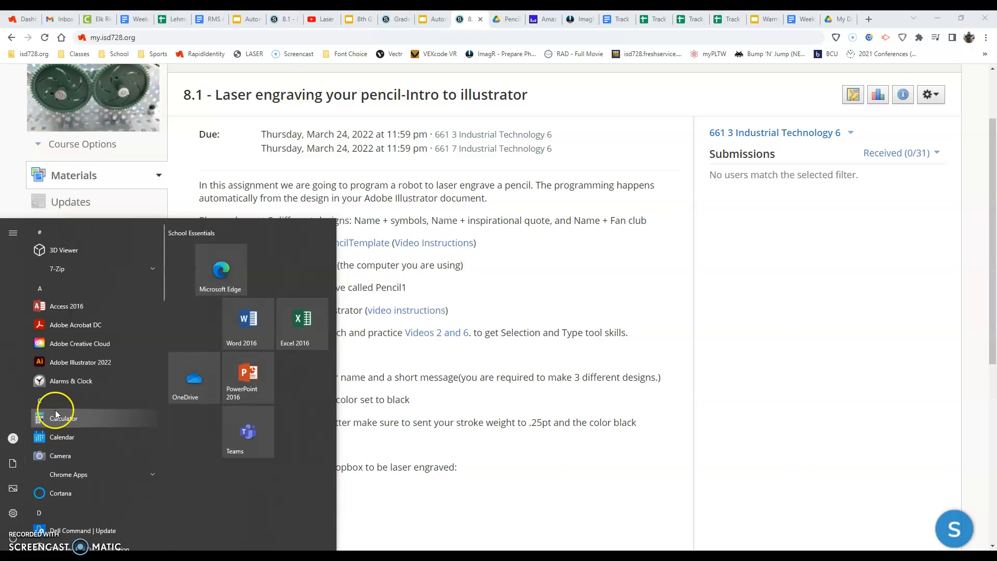
# Step: Launch Adobe Illustrator 2022 from the Start menu app list
pyautogui.click(61, 364)
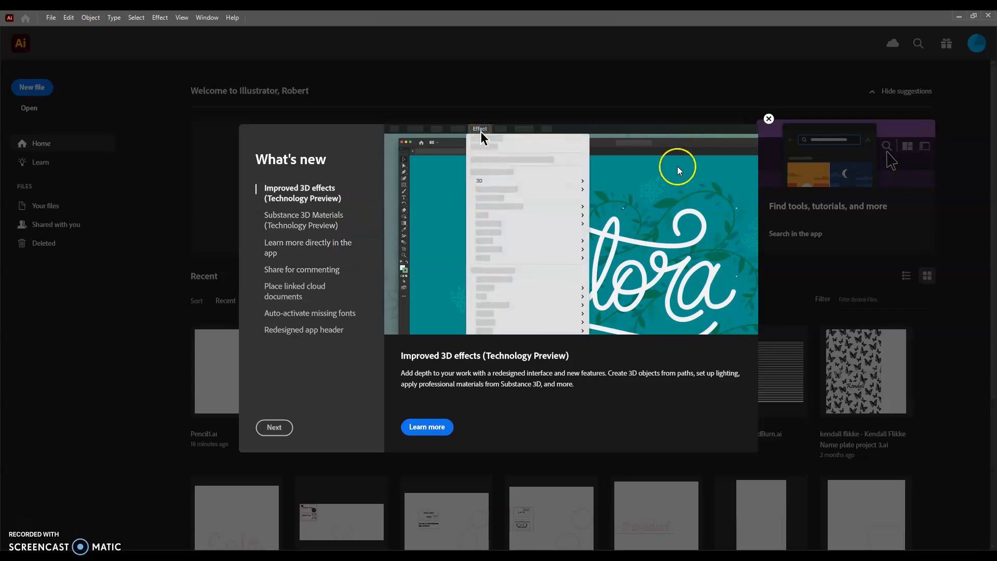
# Step: Dismiss the What's new overlay and bring up the Open file dialog
pyautogui.click(768, 119)
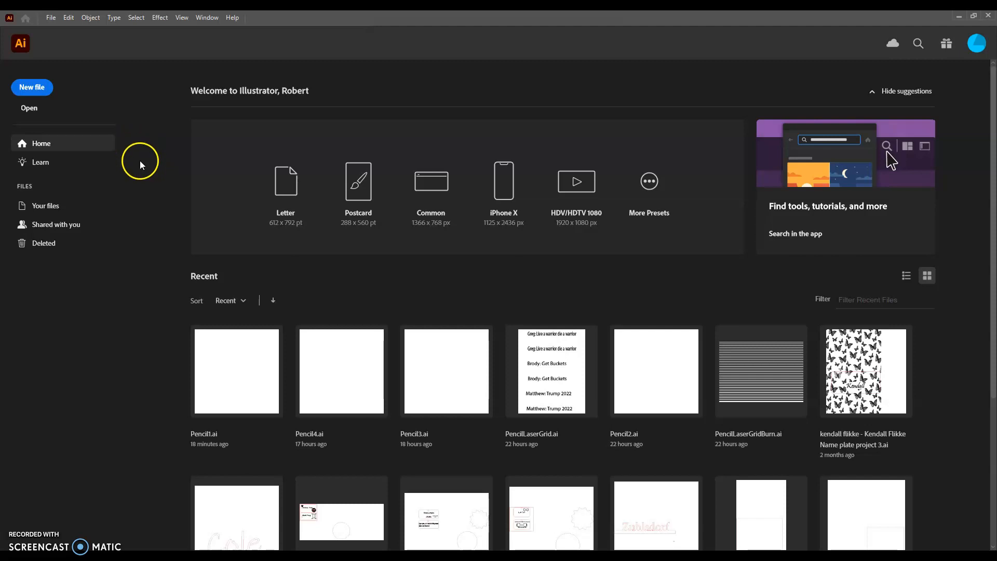
pyautogui.click(50, 18)
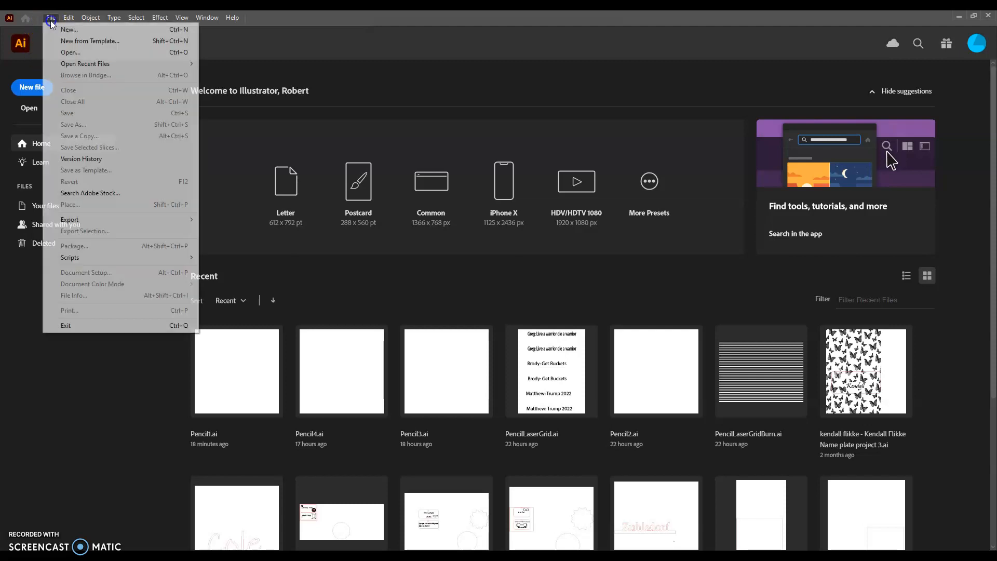
pyautogui.click(66, 53)
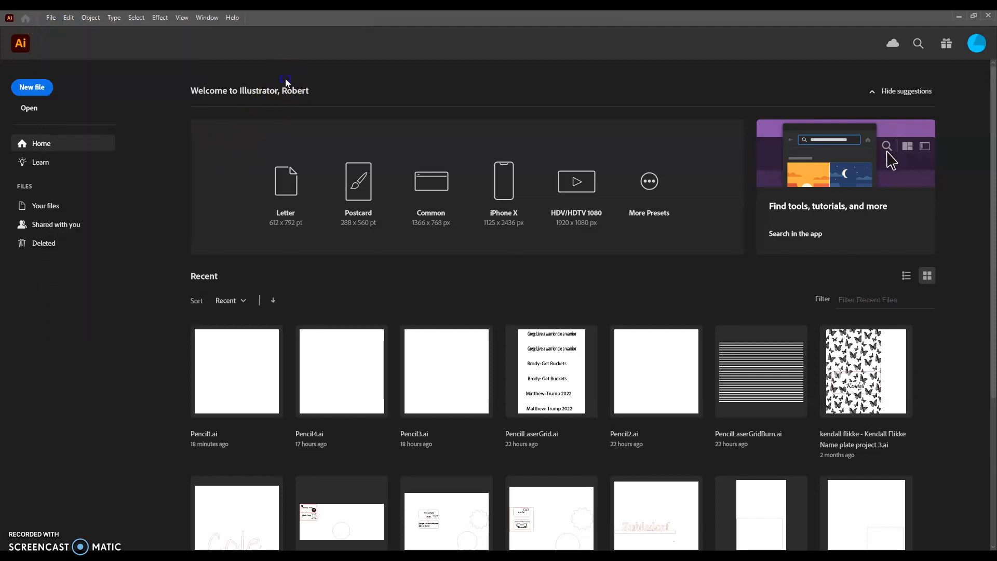
pyautogui.click(29, 109)
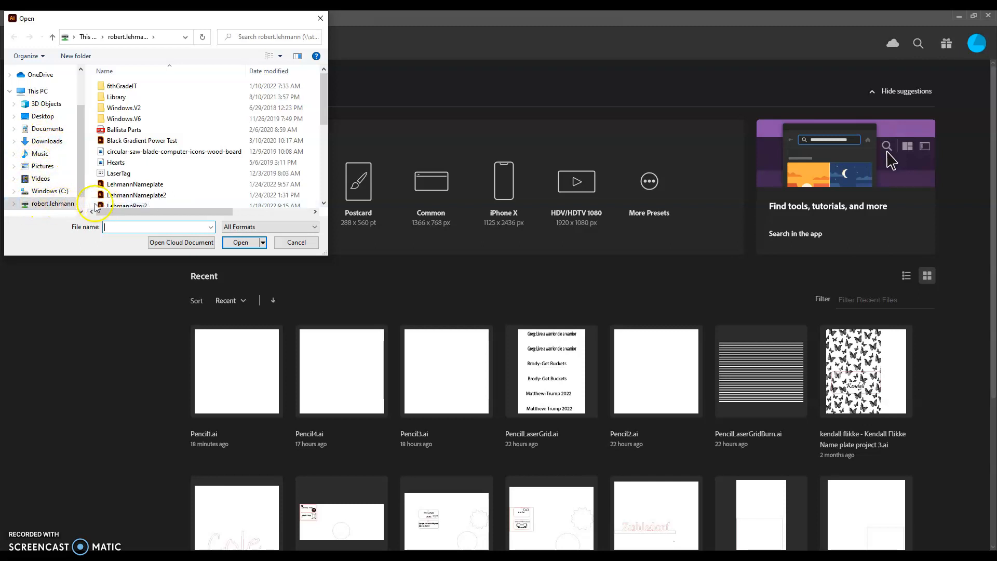
# Step: Browse to the home folder under This PC and open the Pencil1 template
pyautogui.click(10, 91)
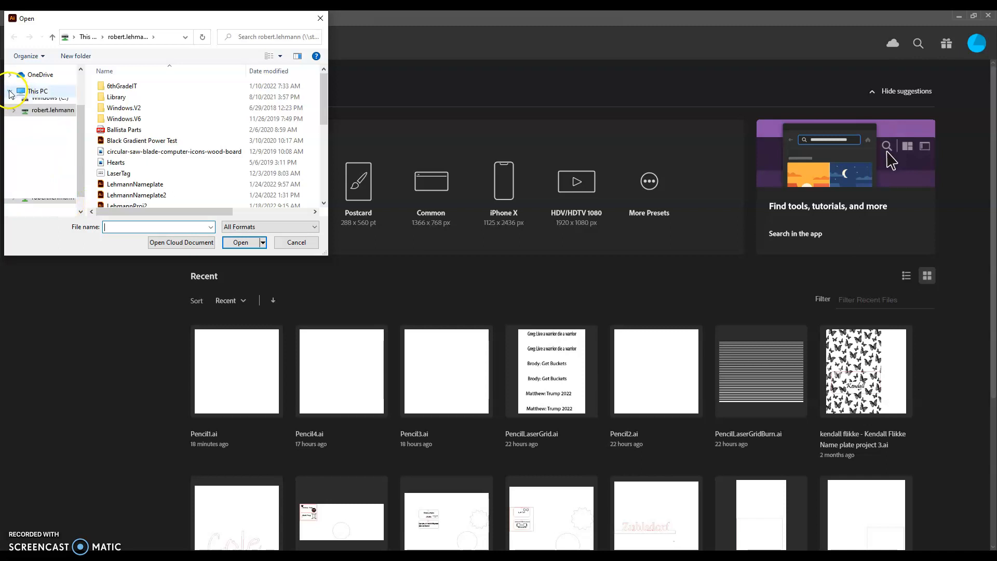
pyautogui.click(9, 147)
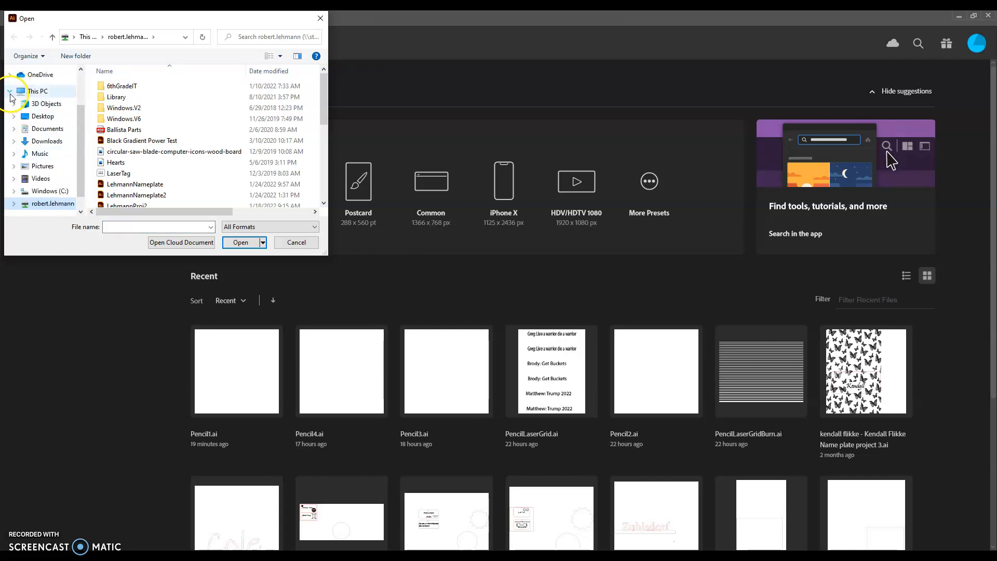
pyautogui.click(42, 204)
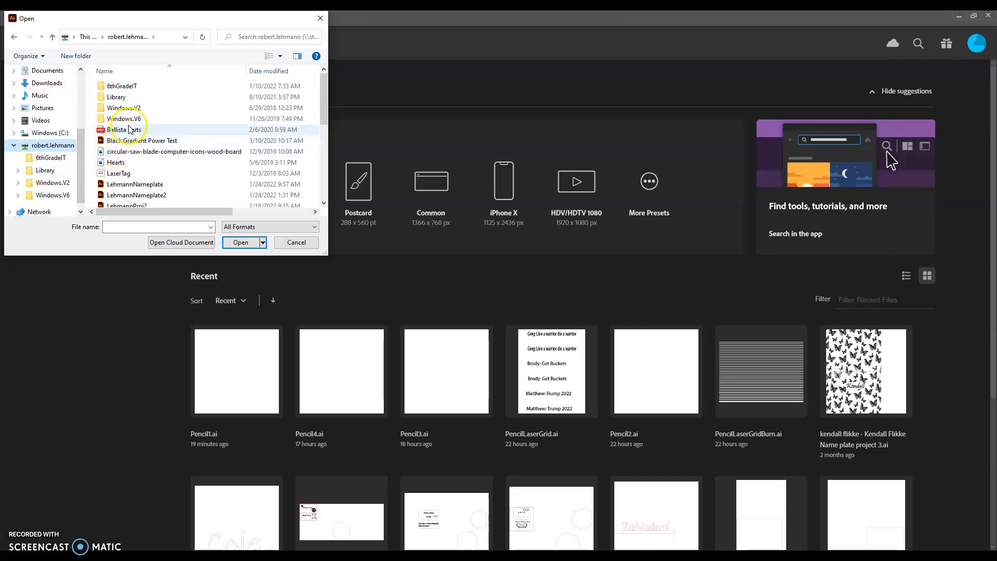
pyautogui.scroll(-2, 127, 127)
pyautogui.scroll(-3, 164, 137)
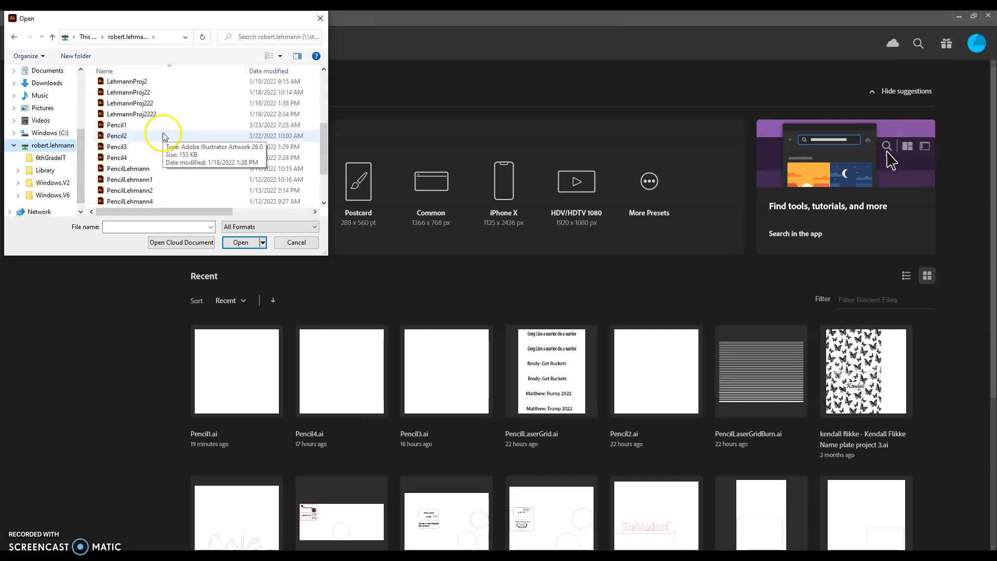
pyautogui.scroll(4, 156, 151)
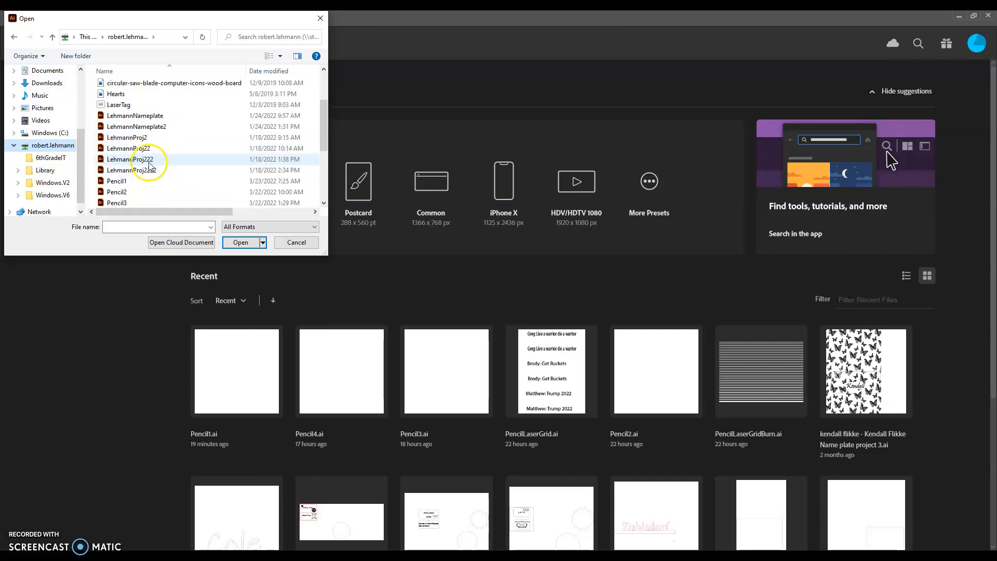
pyautogui.scroll(-4, 146, 165)
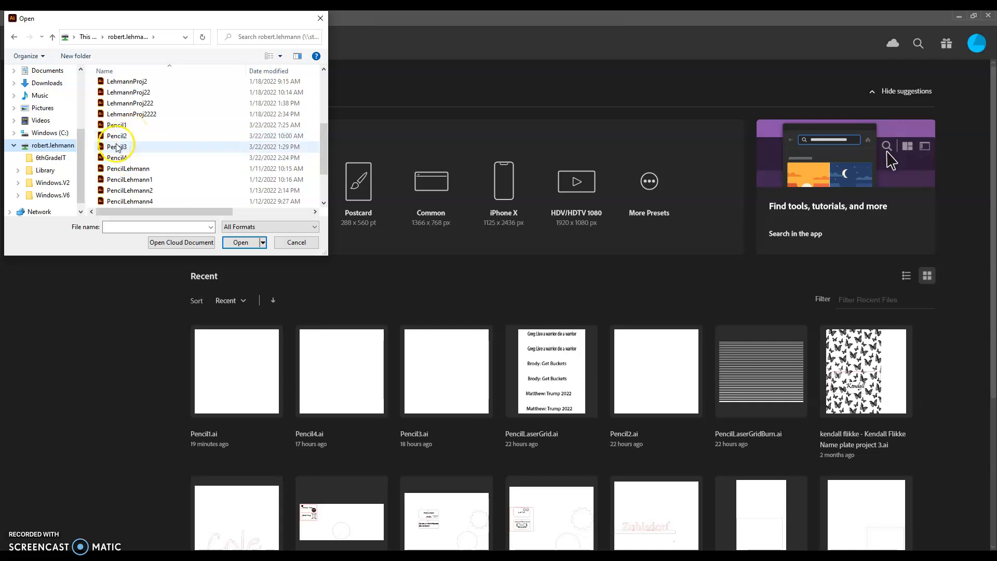
pyautogui.click(117, 126)
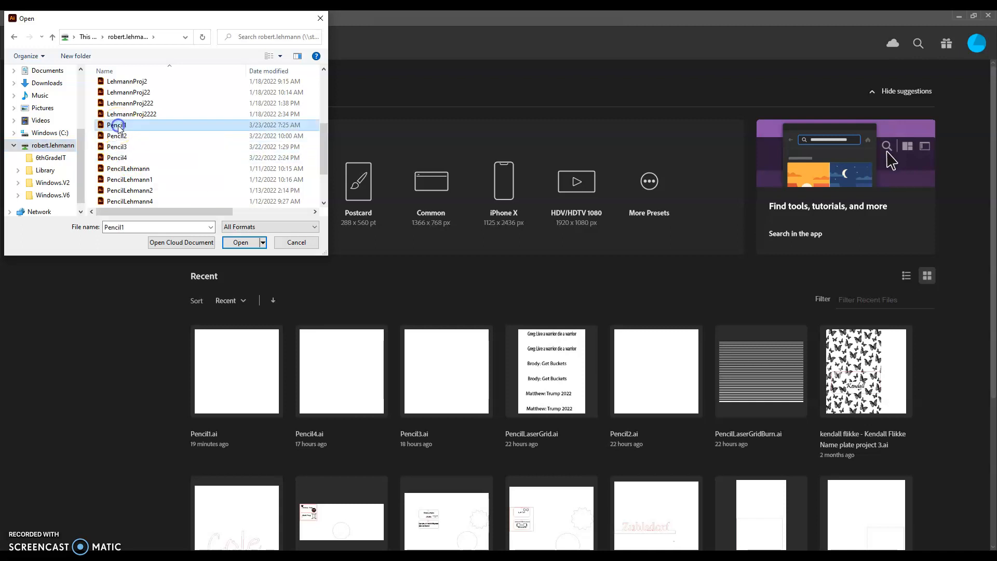
pyautogui.click(238, 248)
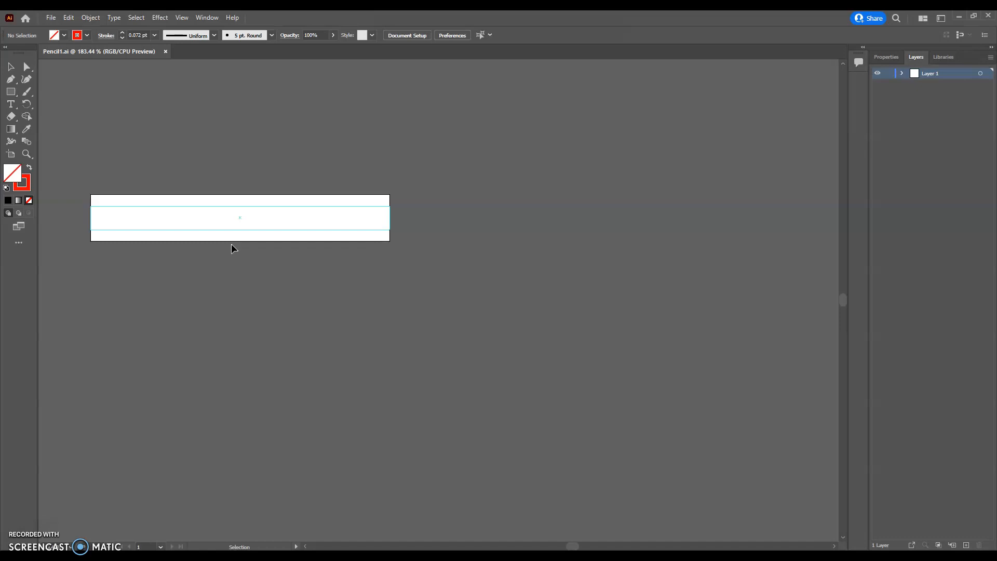
# Step: Zoom the canvas in on the Pencil1 pencil-strip artboard to about 300%
pyautogui.scroll(-2, 163, 211)
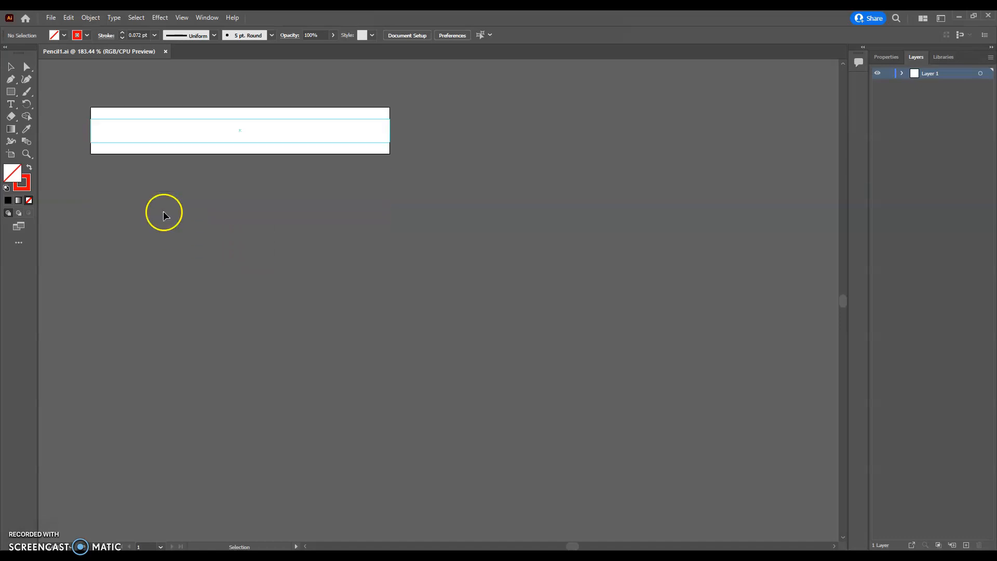
pyautogui.scroll(4, 160, 211)
pyautogui.scroll(-3, 160, 210)
pyautogui.scroll(2, 159, 211)
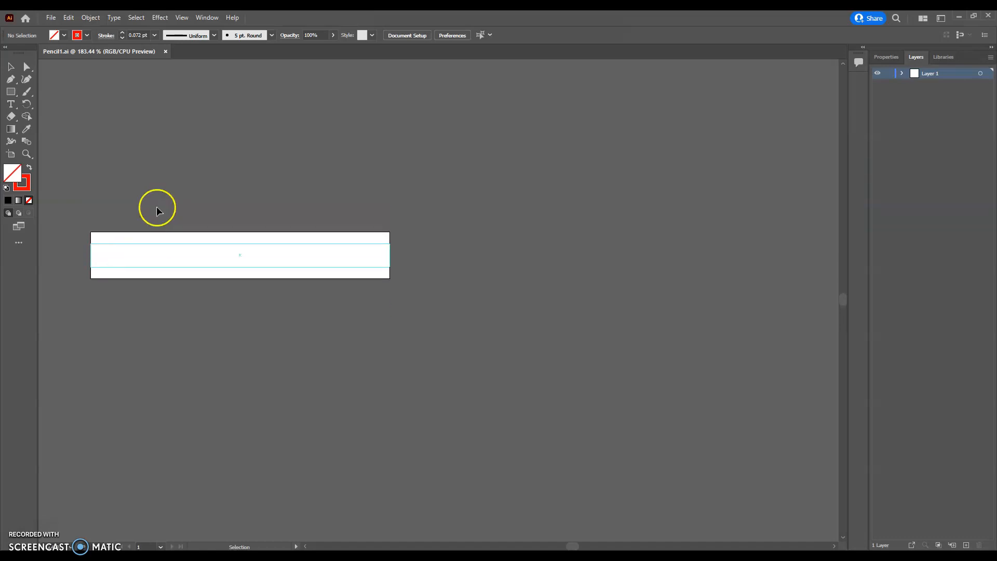
pyautogui.scroll(-8, 155, 210)
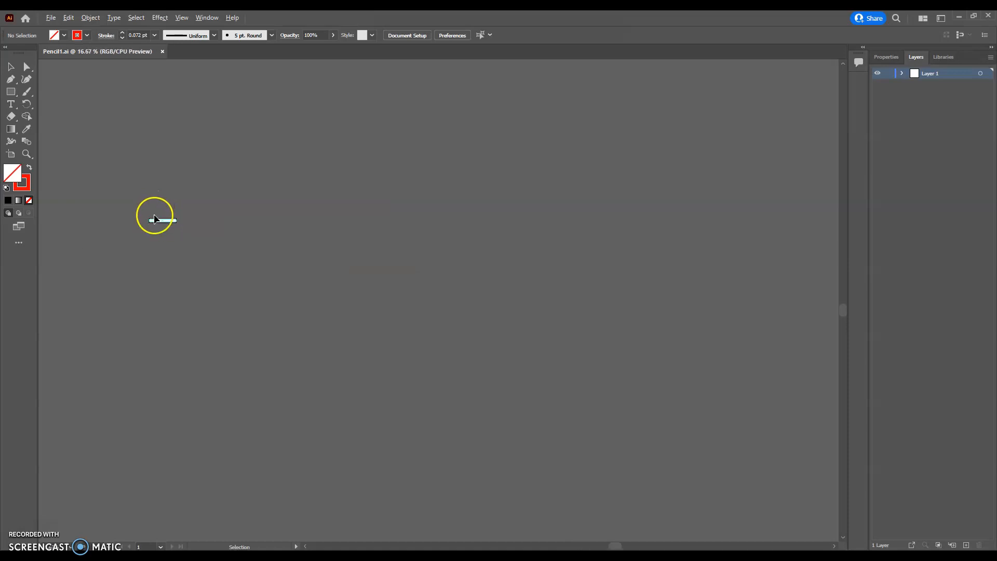
pyautogui.scroll(4, 141, 214)
pyautogui.scroll(1, 168, 222)
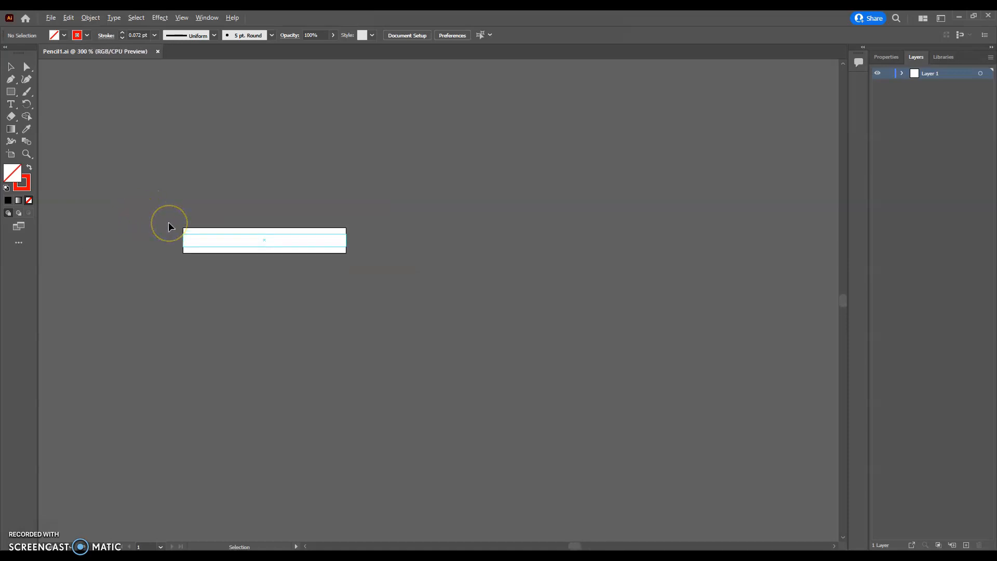
pyautogui.scroll(2, 168, 222)
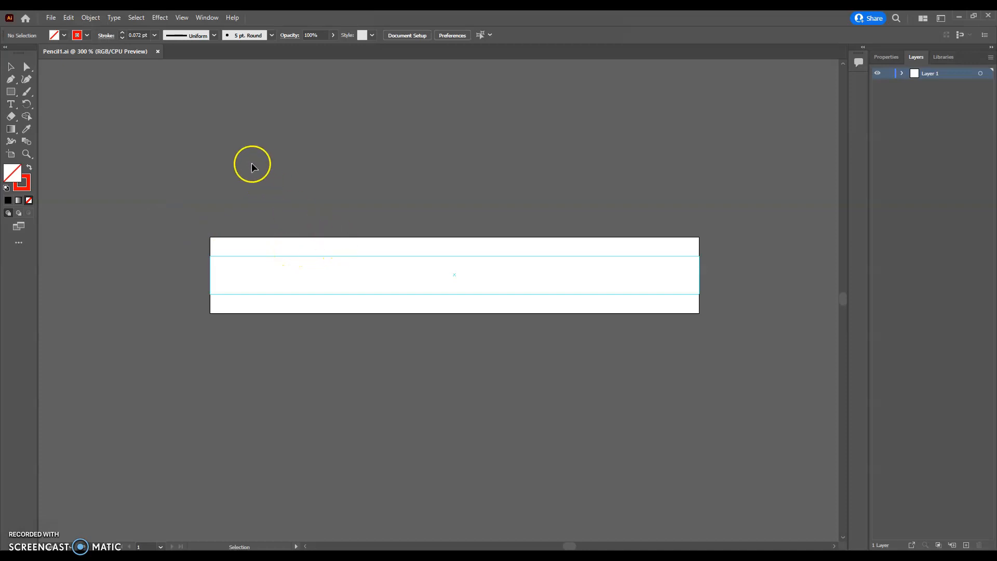
# Step: Change the workspace to Essentials Classic from the Switch Workspace menu
pyautogui.click(12, 108)
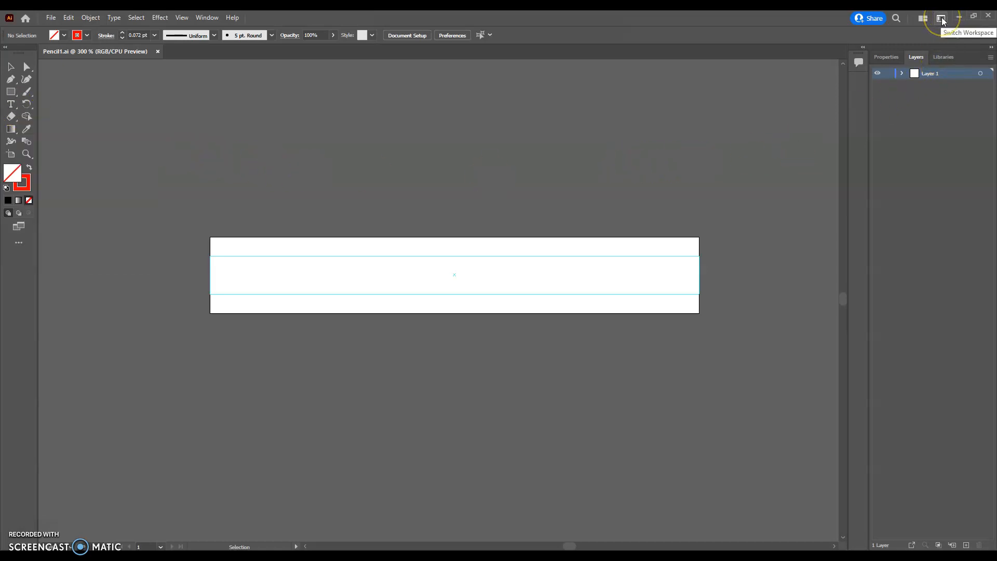
pyautogui.click(960, 17)
pyautogui.click(942, 19)
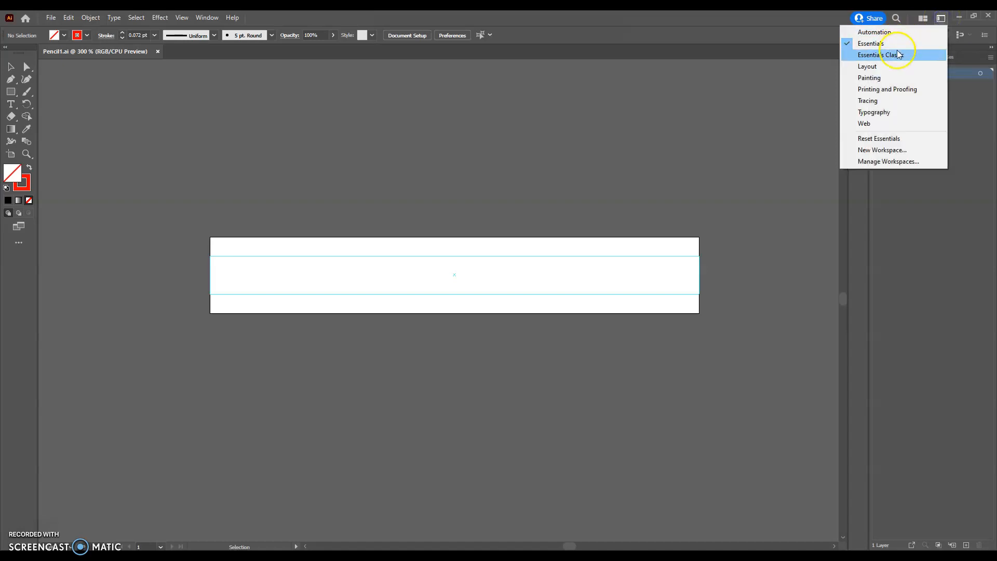
pyautogui.click(897, 56)
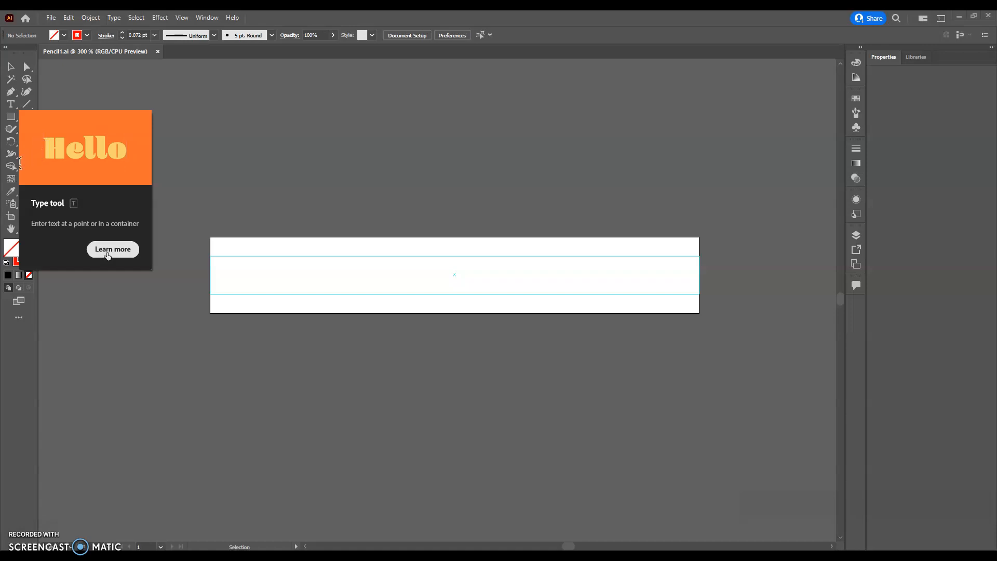
# Step: Add the student's last name as point text above the engraving strip
pyautogui.click(68, 172)
pyautogui.click(11, 104)
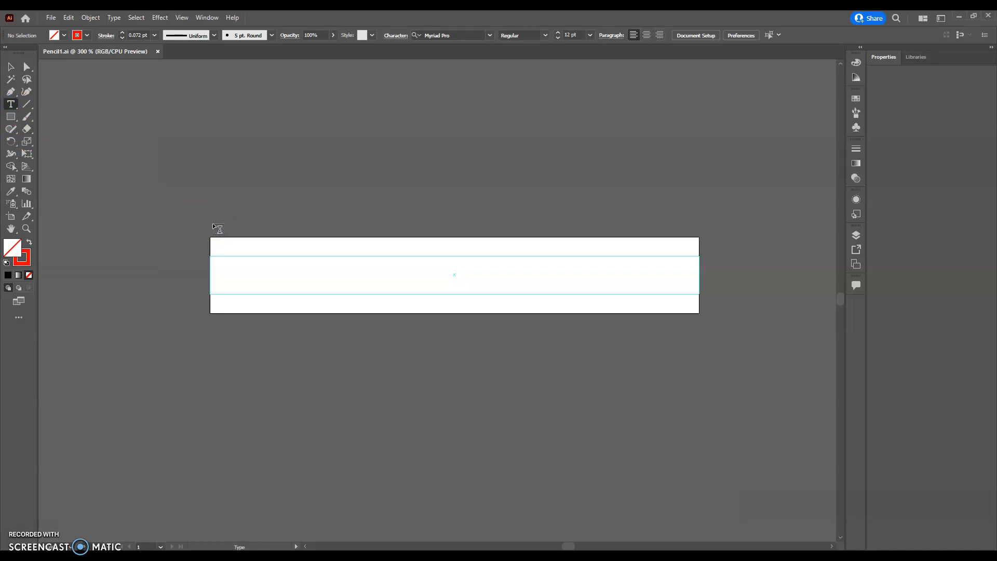
pyautogui.click(229, 159)
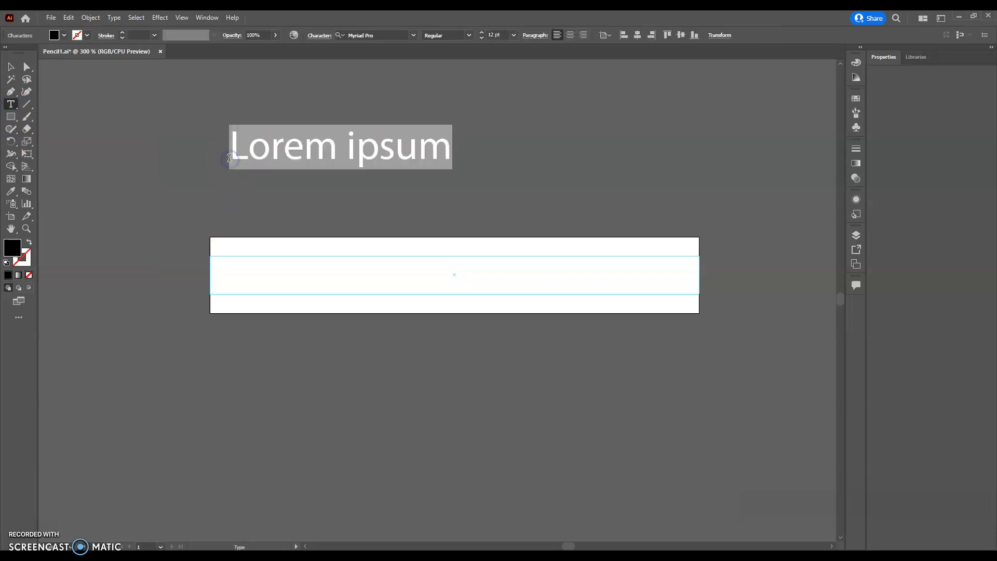
pyautogui.write('Lehmann')
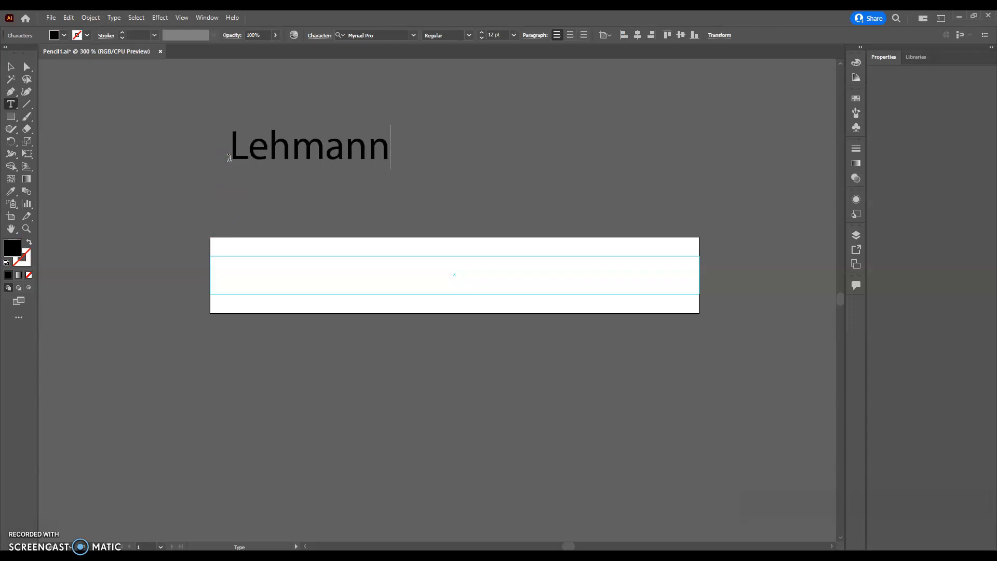
# Step: Type the last name again in an area-type box, then widen and heighten that box
pyautogui.click(241, 192)
pyautogui.moveTo(241, 192); pyautogui.dragTo(392, 234)
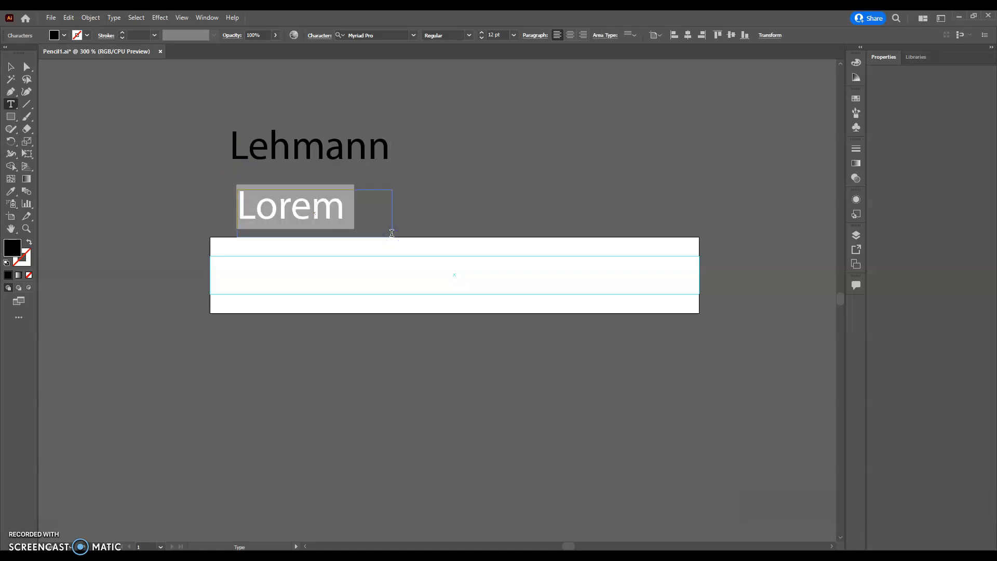
pyautogui.write('Lehmann')
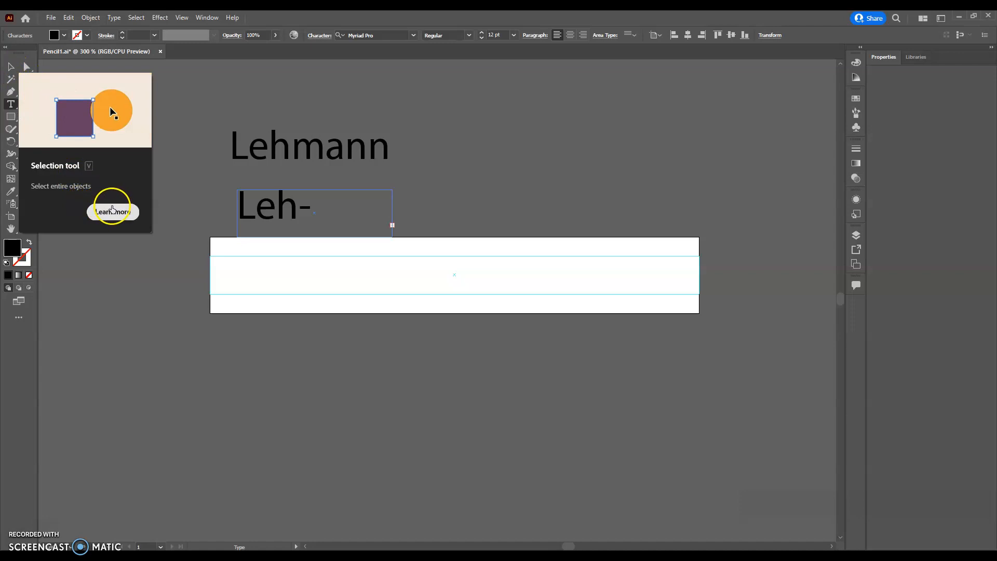
pyautogui.click(10, 68)
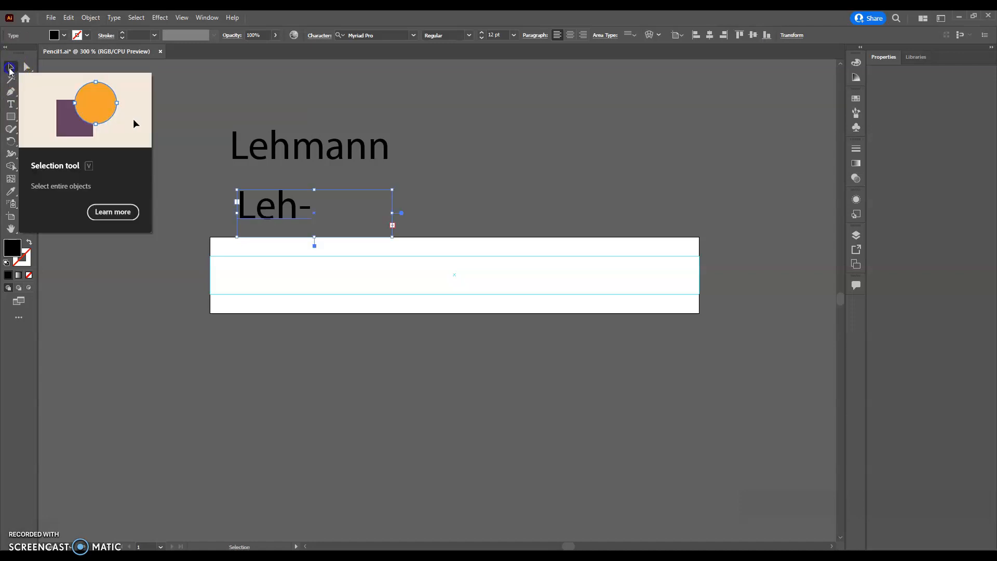
pyautogui.moveTo(394, 212); pyautogui.dragTo(566, 213)
pyautogui.moveTo(402, 237); pyautogui.dragTo(408, 277)
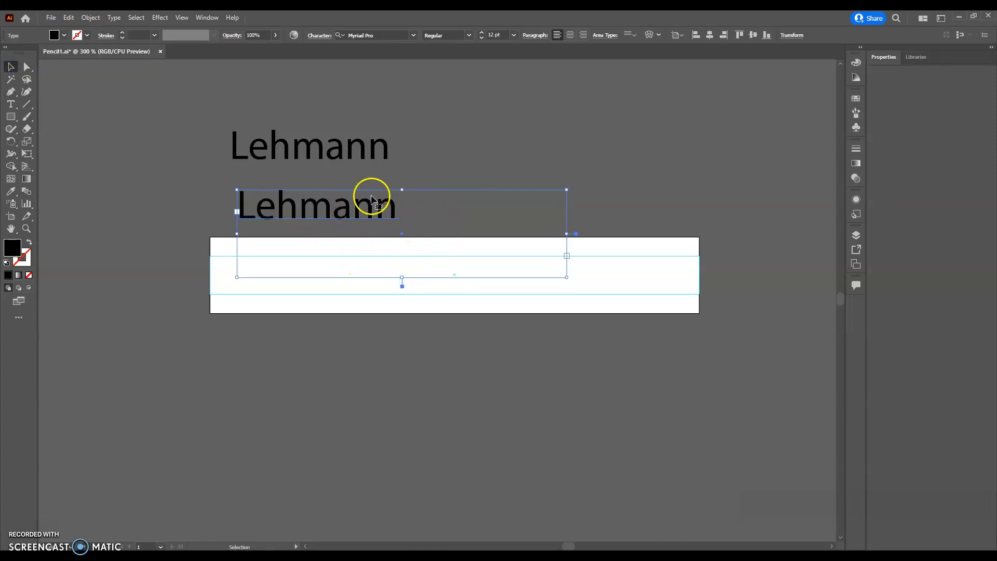
# Step: Stretch the upper last-name text wider and taller, and delete the lower duplicate
pyautogui.click(323, 153)
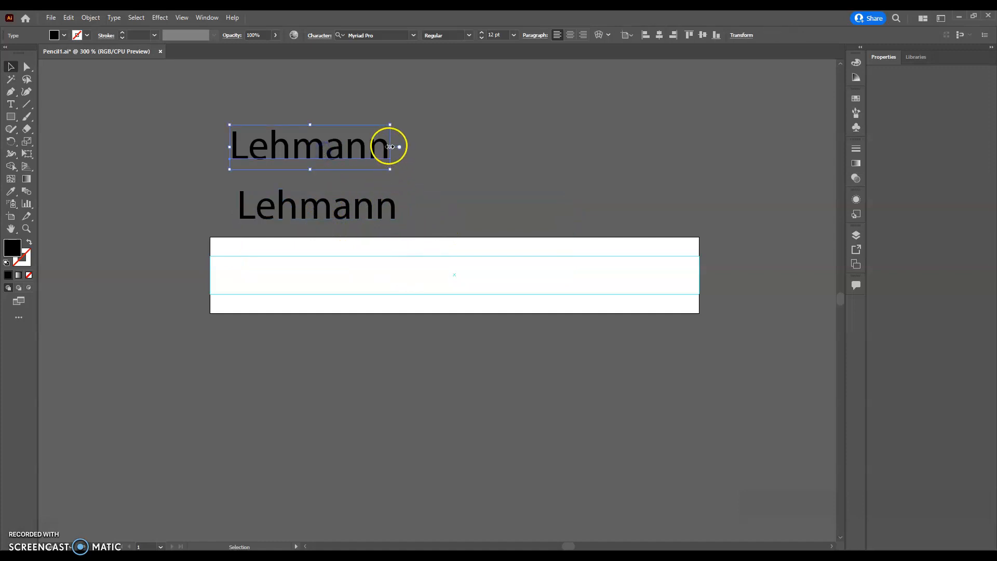
pyautogui.moveTo(390, 147); pyautogui.dragTo(514, 147)
pyautogui.moveTo(372, 168); pyautogui.dragTo(371, 187)
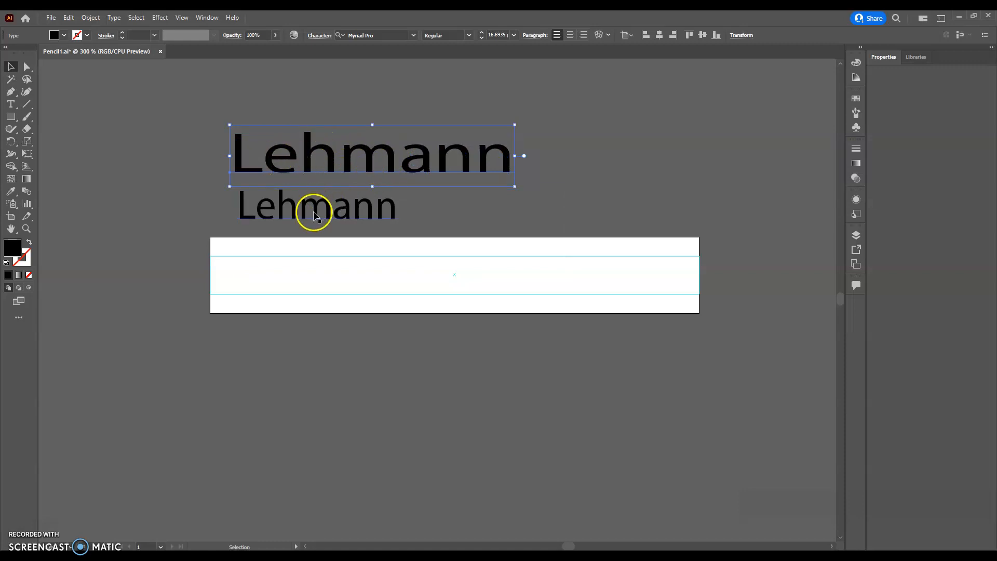
pyautogui.click(260, 212)
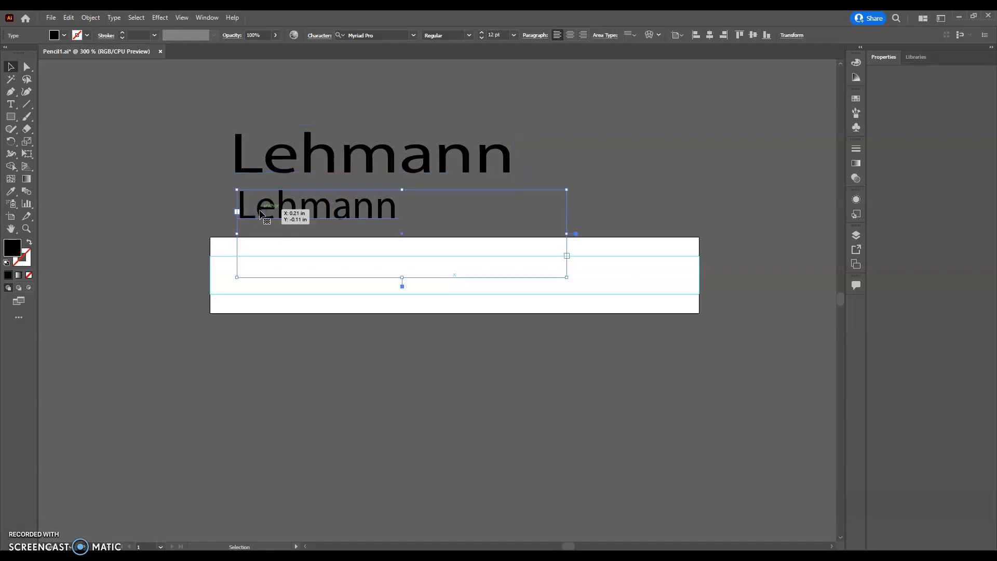
pyautogui.press('Delete')
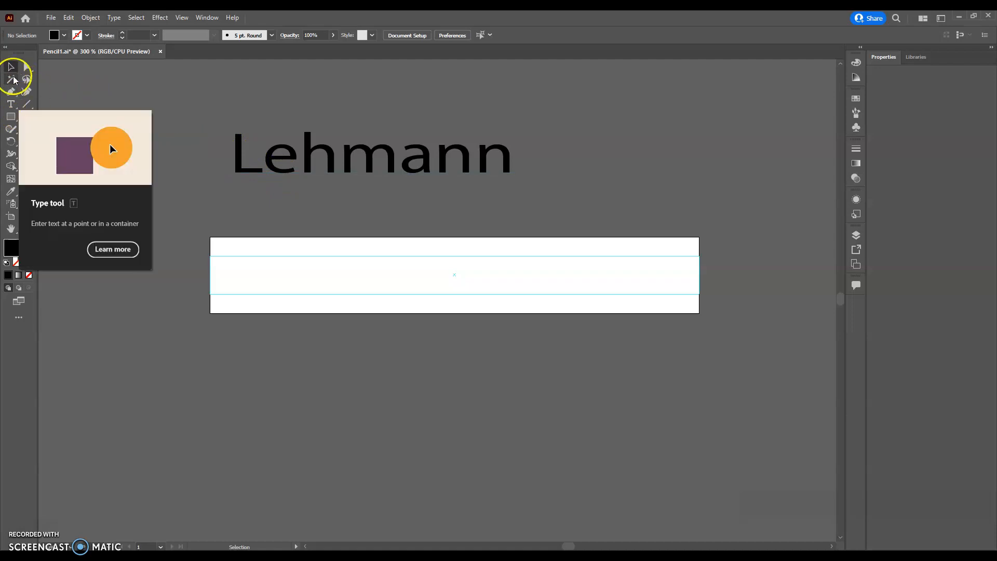
# Step: Move the remaining name into the white strip and stretch it to fill the strip
pyautogui.click(245, 156)
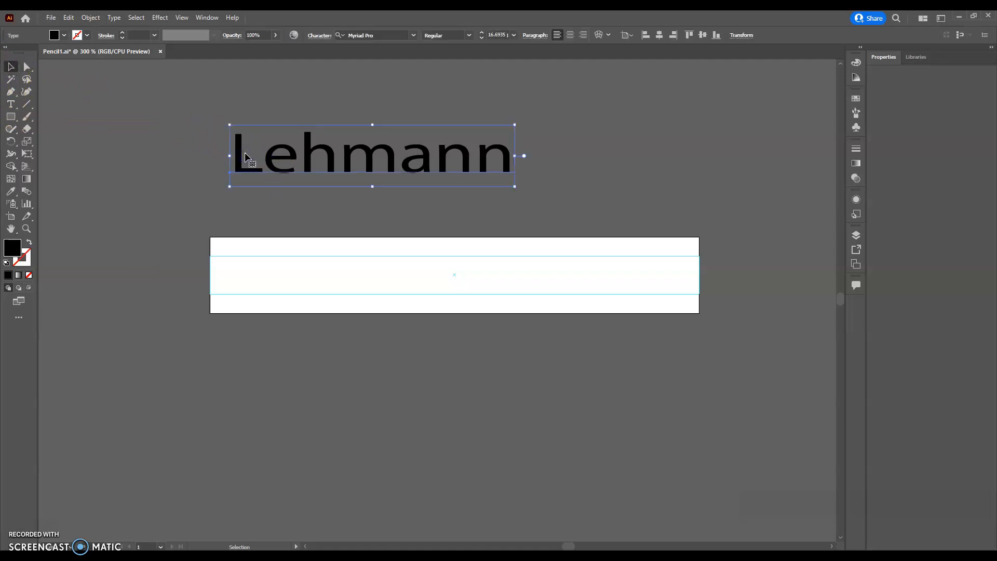
pyautogui.moveTo(238, 151); pyautogui.dragTo(243, 269)
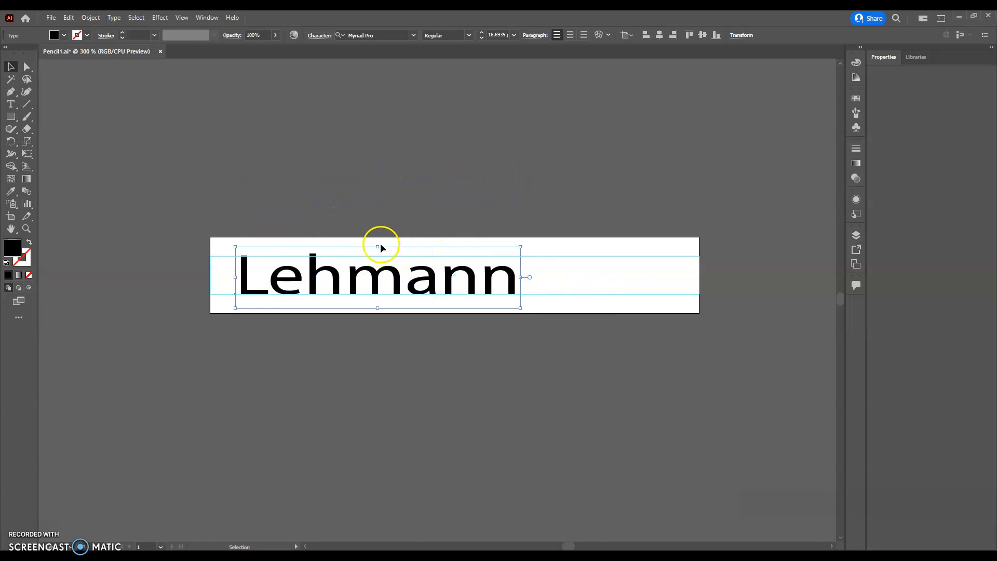
pyautogui.moveTo(377, 247); pyautogui.dragTo(377, 237)
pyautogui.moveTo(377, 307); pyautogui.dragTo(376, 318)
pyautogui.moveTo(521, 278); pyautogui.dragTo(635, 278)
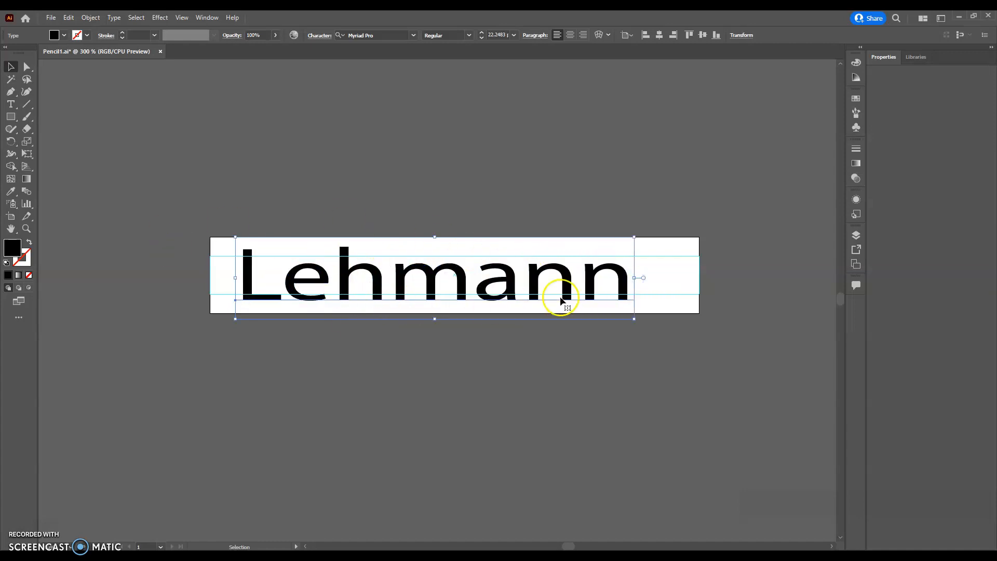
# Step: Append ':)' after the last name, fixing a mistyped plus sign
pyautogui.click(11, 106)
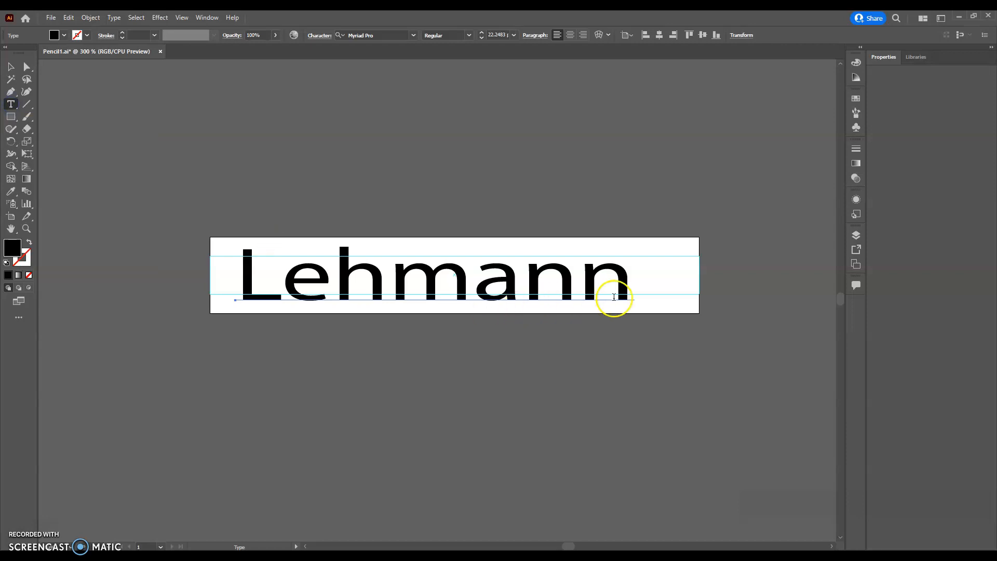
pyautogui.click(633, 285)
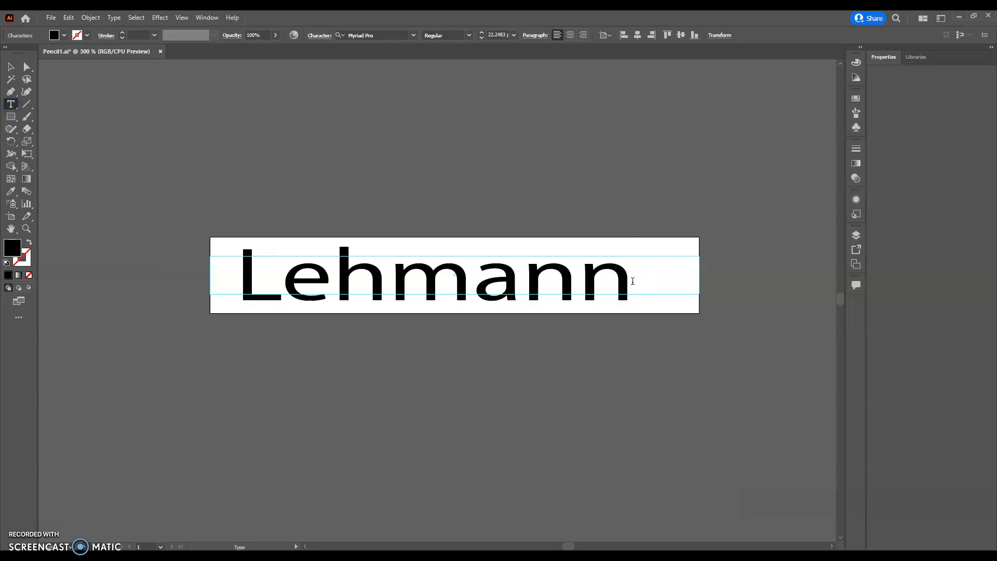
pyautogui.write('+')
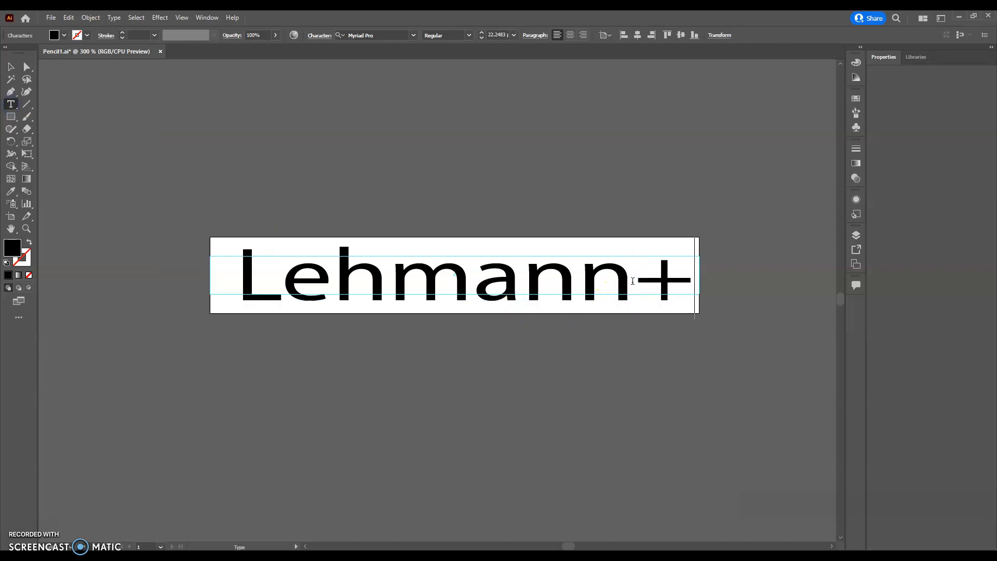
pyautogui.press('BackSpace')
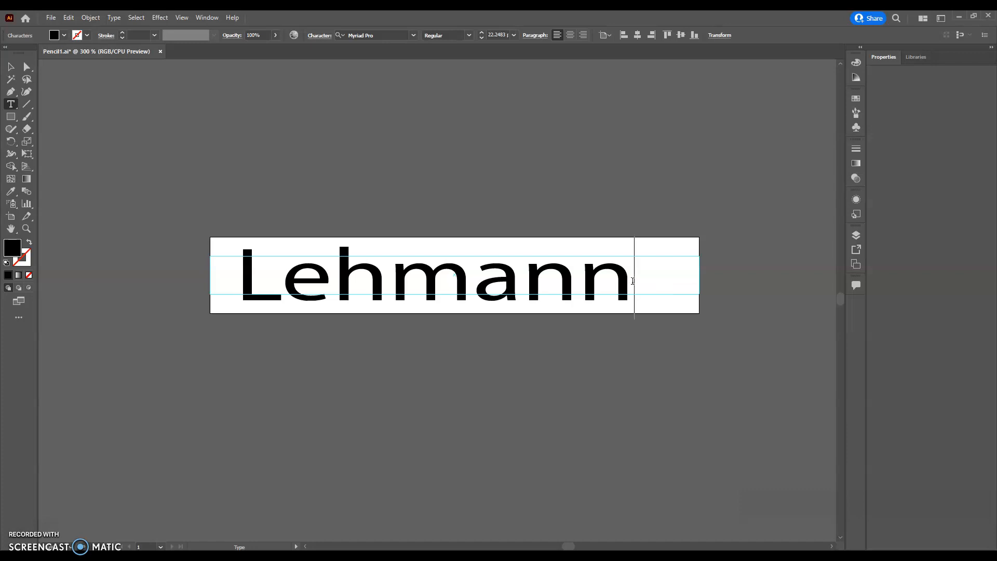
pyautogui.write(':)')
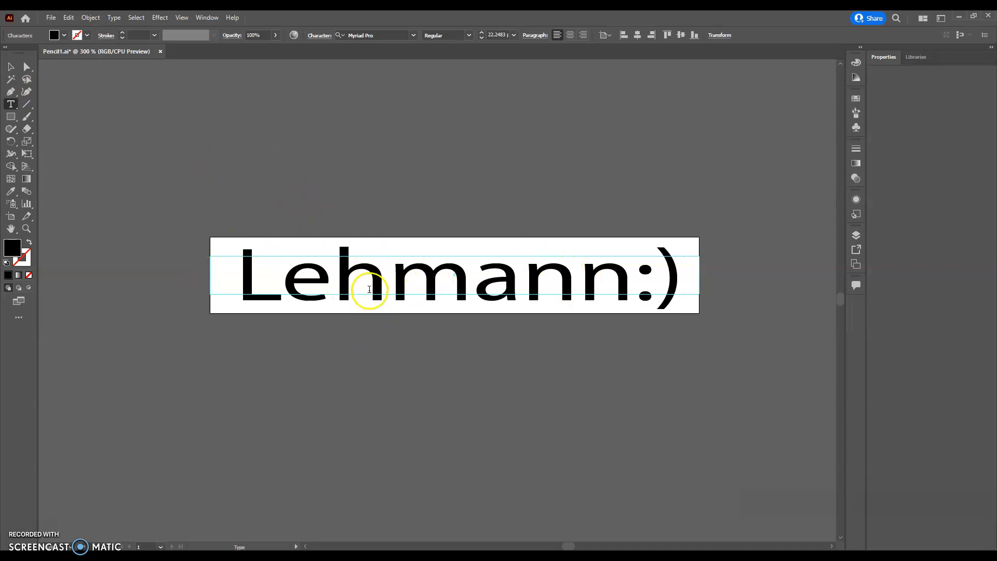
# Step: Exit text editing and select the finished name-and-smiley text object
pyautogui.click(10, 66)
pyautogui.click(216, 333)
pyautogui.click(258, 284)
pyautogui.click(199, 359)
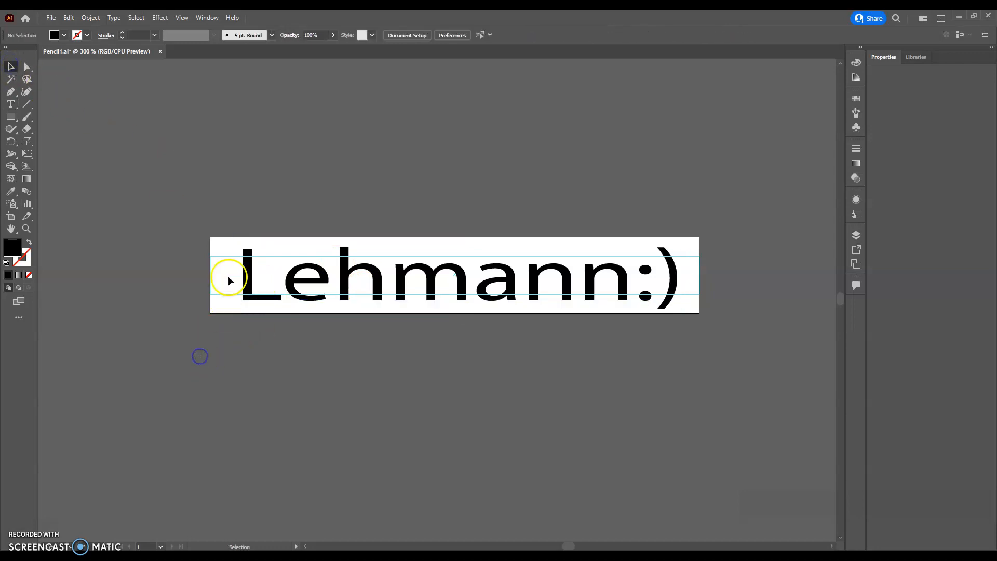
pyautogui.click(243, 279)
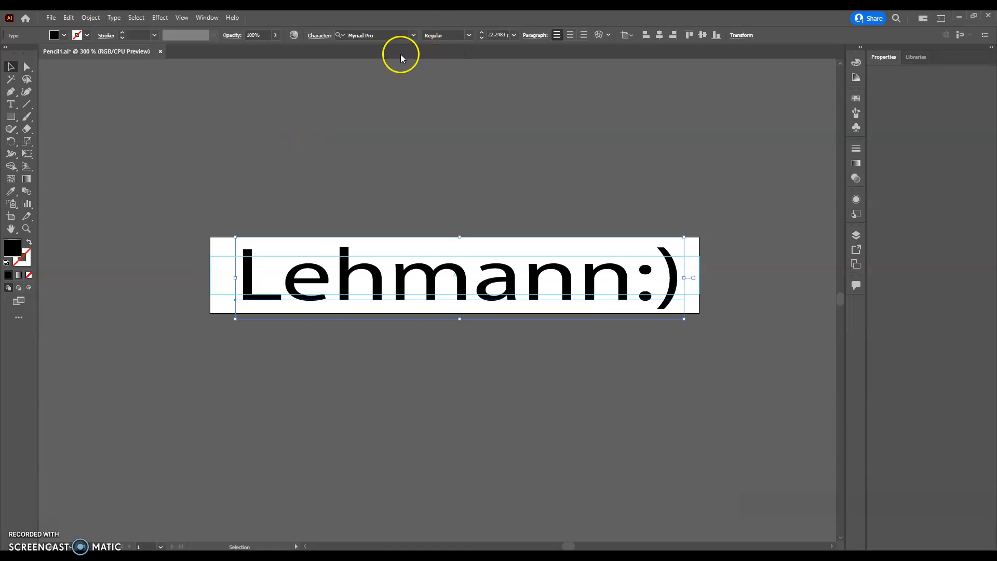
pyautogui.click(414, 35)
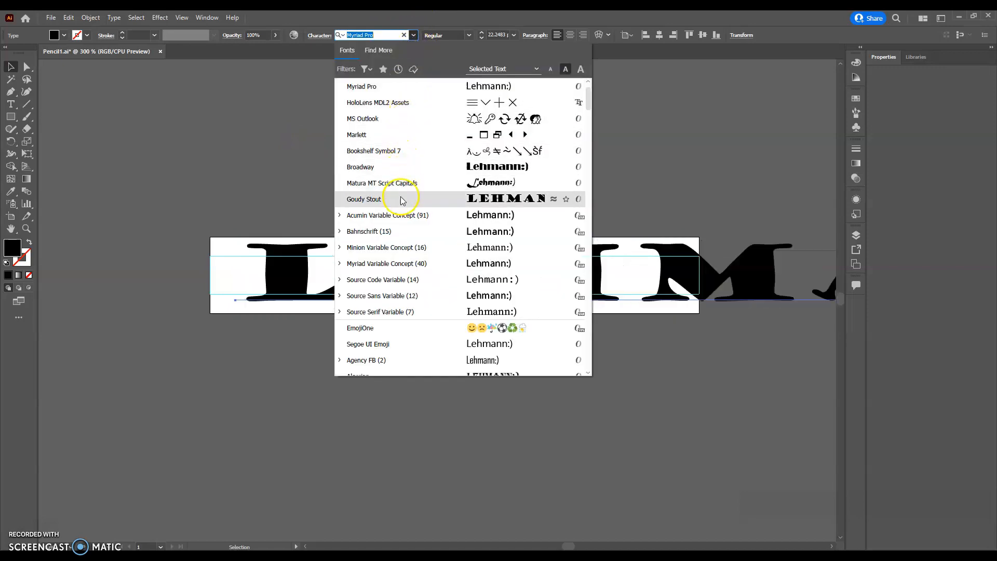
pyautogui.scroll(-4, 392, 283)
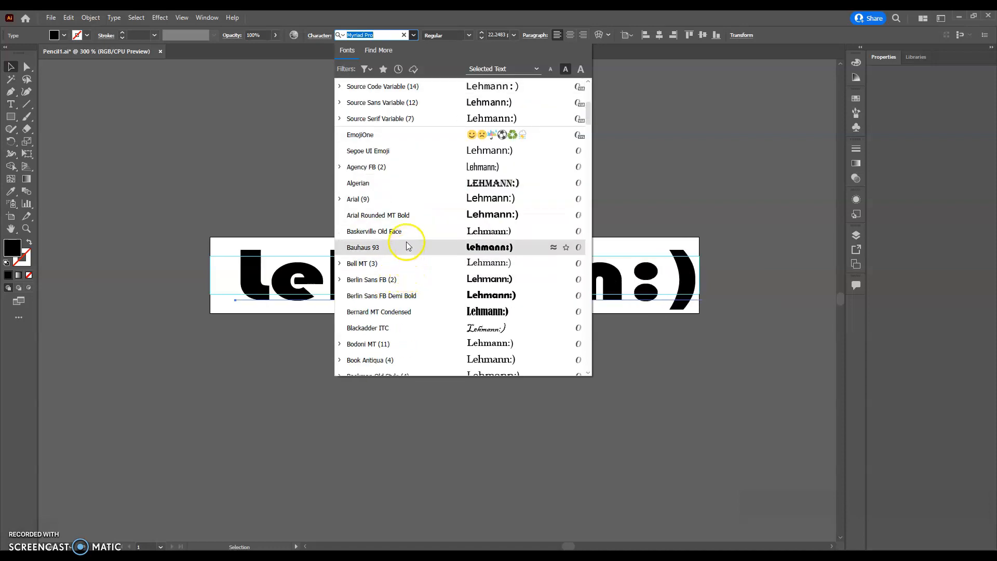
pyautogui.click(272, 163)
pyautogui.click(312, 277)
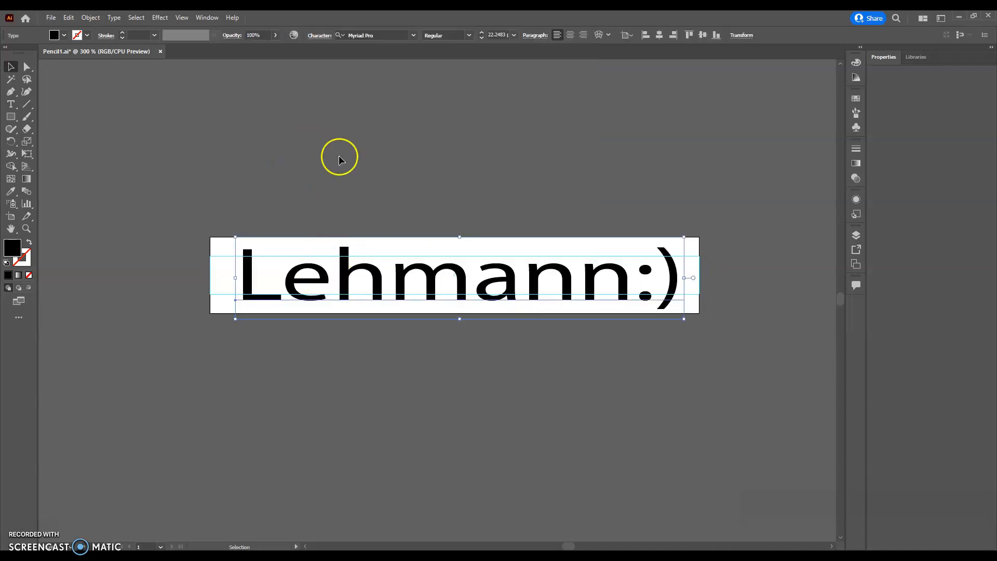
pyautogui.click(376, 35)
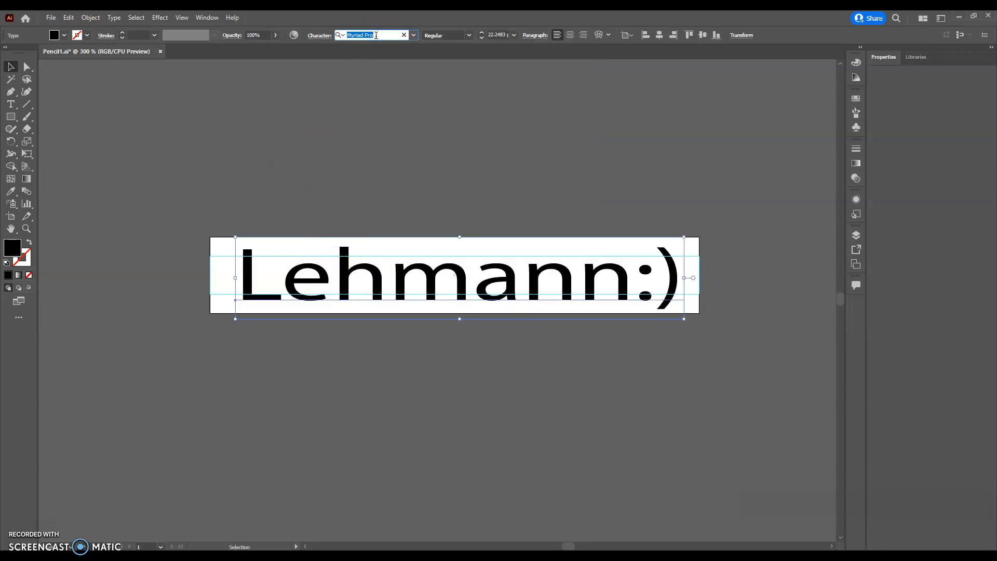
pyautogui.press('Down')
pyautogui.press('Down')
pyautogui.press('Up')
pyautogui.press('Up')
pyautogui.press('Down')
pyautogui.press('Down')
pyautogui.press('Down')
pyautogui.press('Down')
pyautogui.press('Down')
pyautogui.press('Down')
pyautogui.press('Down')
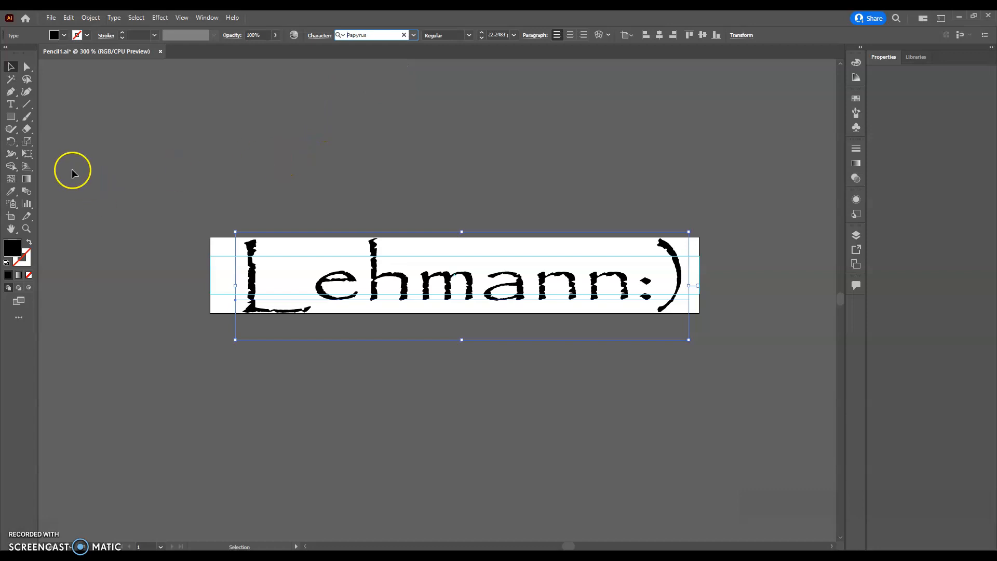
pyautogui.click(11, 104)
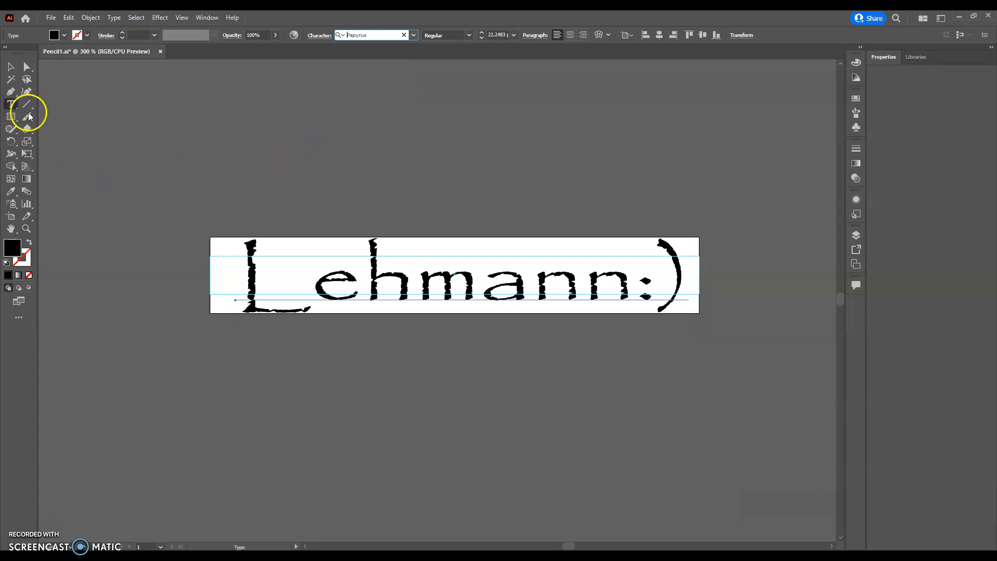
pyautogui.click(413, 36)
pyautogui.scroll(-6, 406, 206)
pyautogui.scroll(-10, 406, 206)
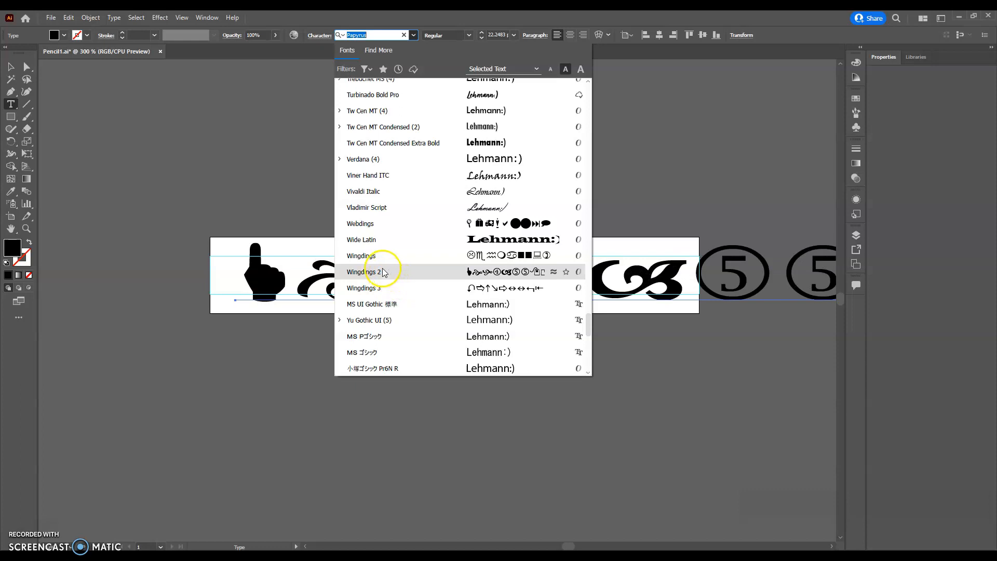
pyautogui.click(374, 220)
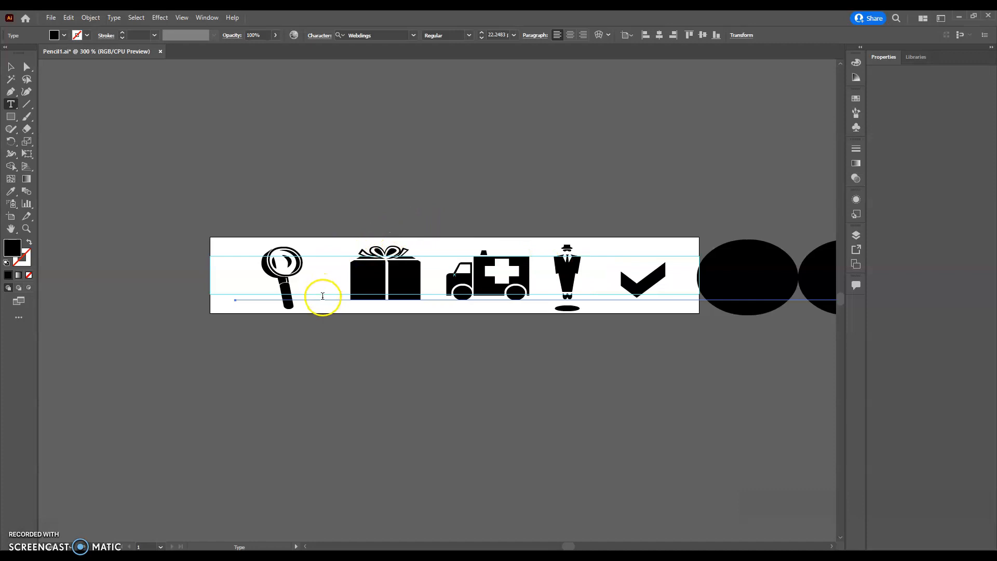
pyautogui.hotkey('ctrl', 'z')
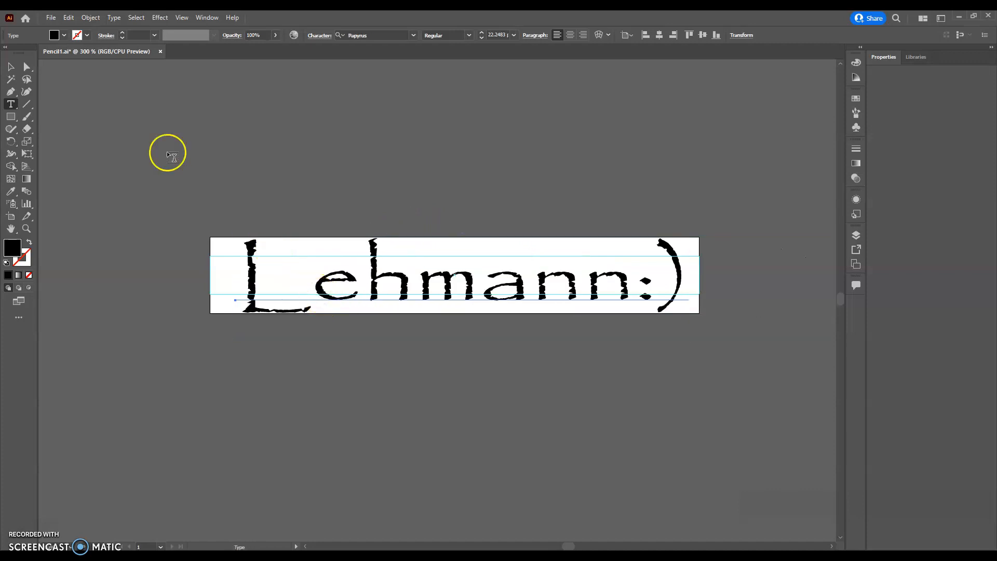
# Step: Type a sample line 'abcde' above the engraving strip
pyautogui.click(11, 67)
pyautogui.click(11, 103)
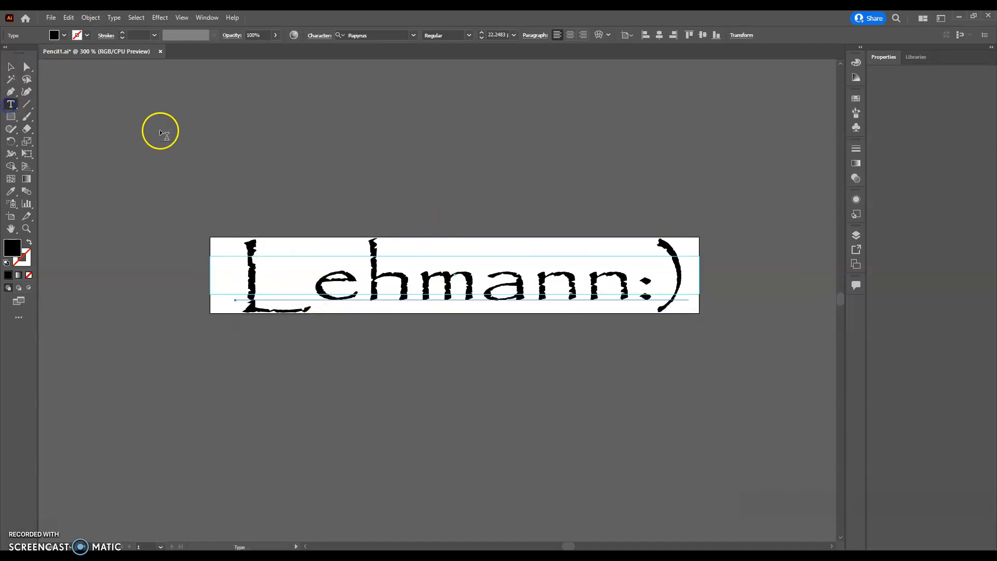
pyautogui.click(195, 115)
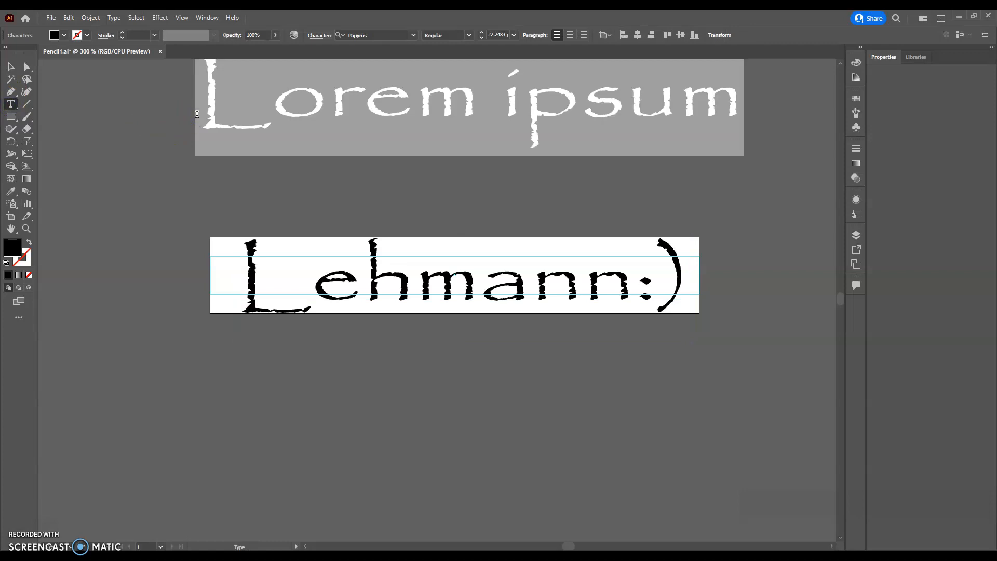
pyautogui.write('abcde')
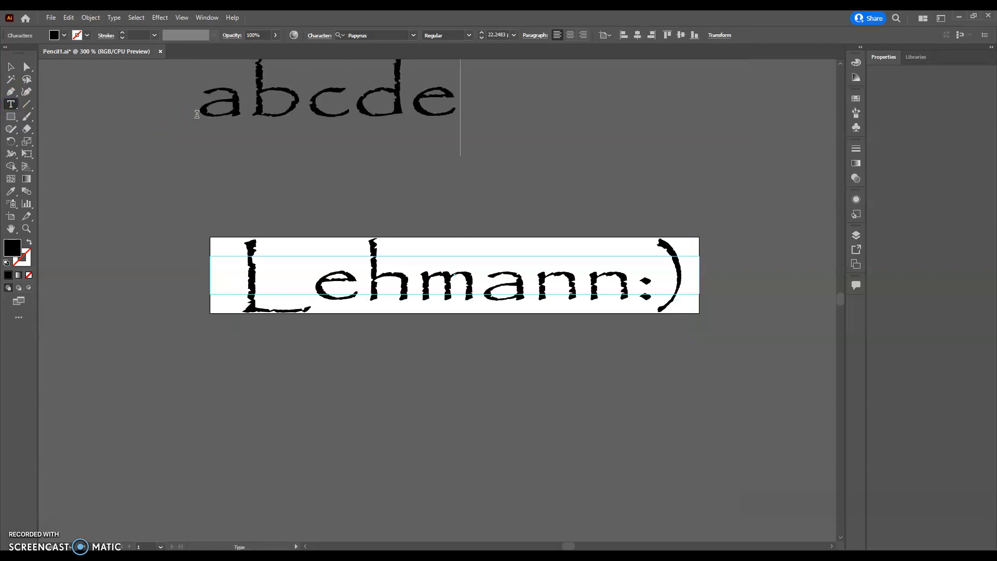
# Step: Set the 'abcde' sample in the Webdings font to preview its symbols
pyautogui.click(11, 67)
pyautogui.click(205, 116)
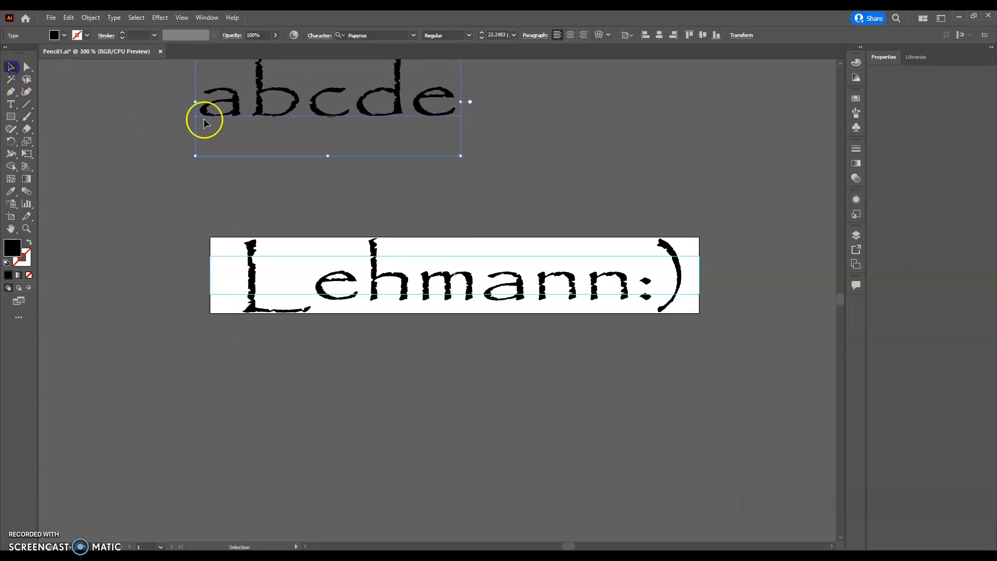
pyautogui.click(409, 35)
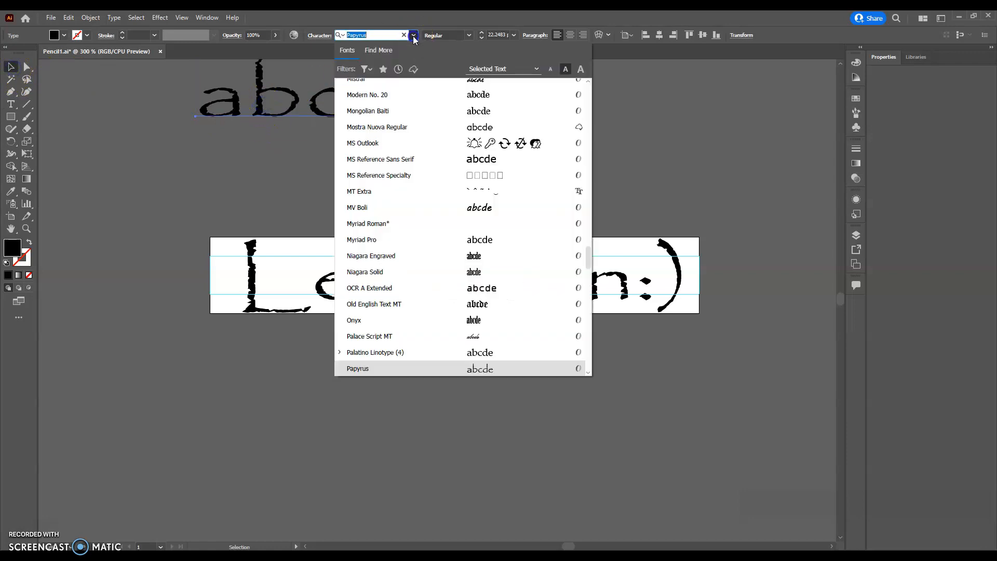
pyautogui.scroll(-5, 400, 241)
pyautogui.scroll(-10, 398, 233)
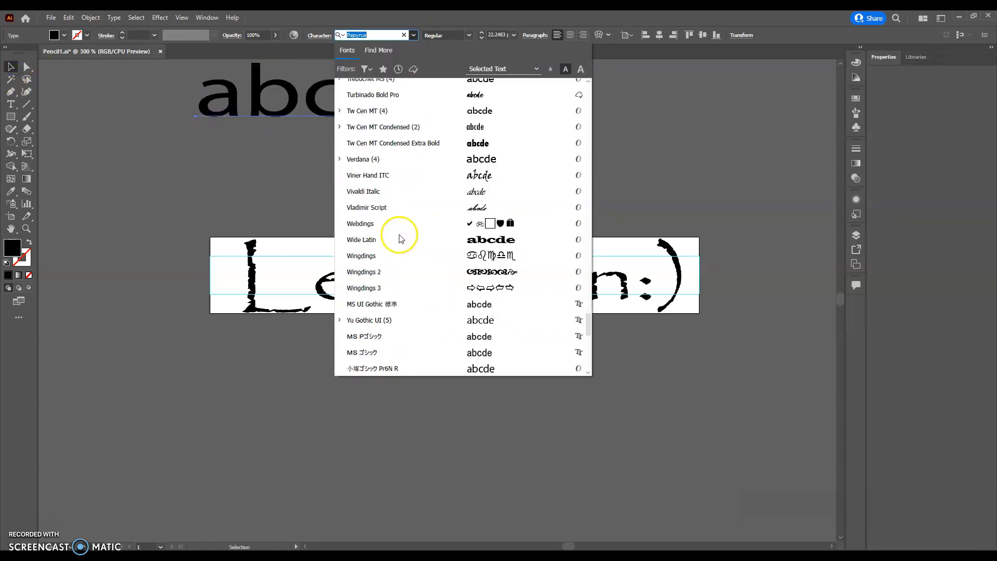
pyautogui.scroll(6, 374, 216)
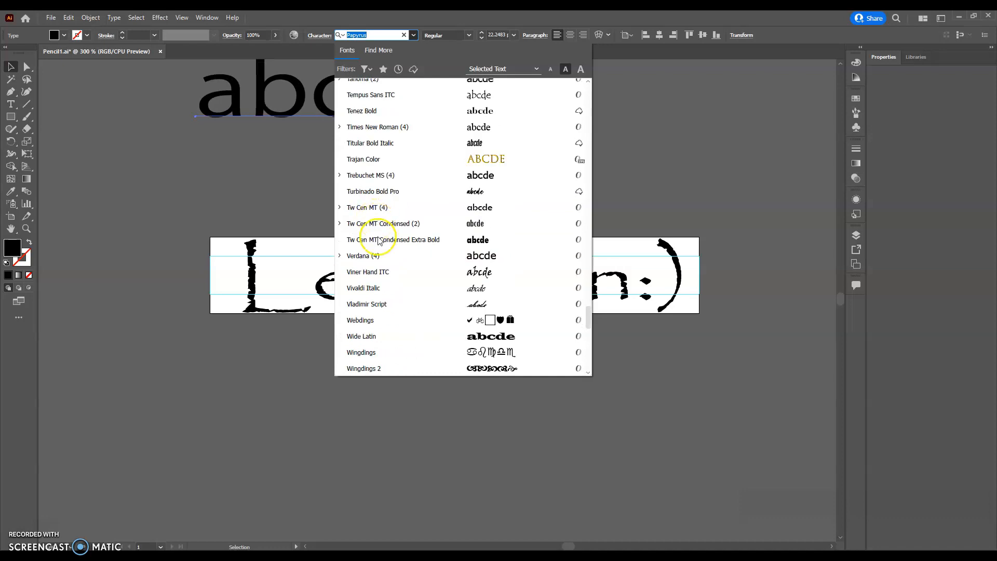
pyautogui.click(419, 319)
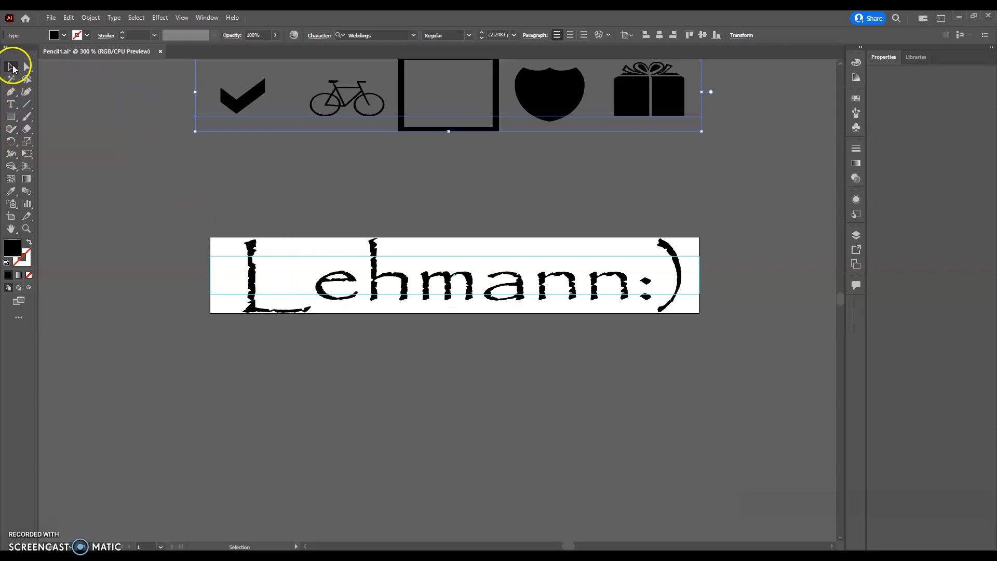
# Step: Shorten the name-and-smiley text from its top and bottom handles and nudge it down into the strip
pyautogui.click(384, 277)
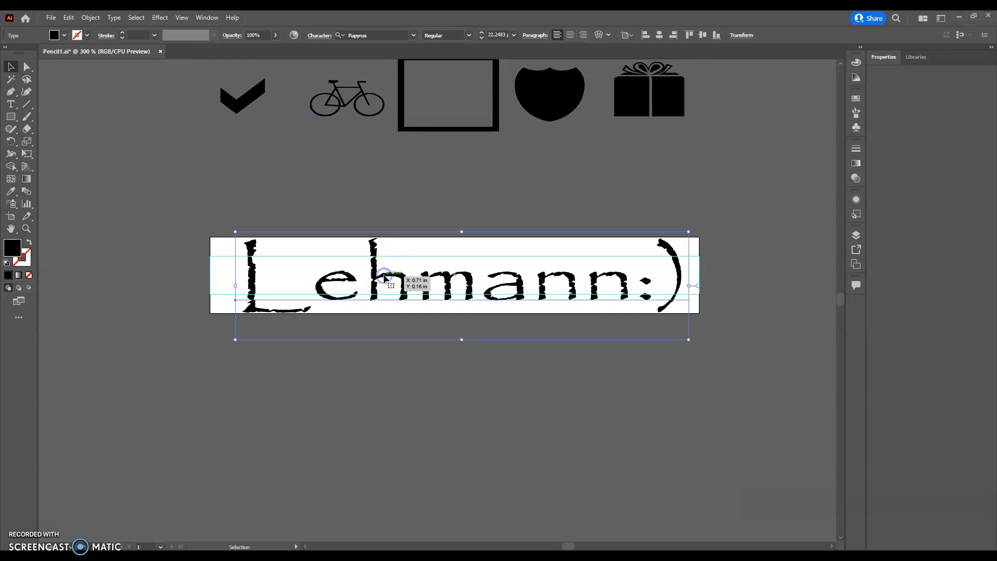
pyautogui.moveTo(462, 231); pyautogui.dragTo(462, 251)
pyautogui.moveTo(462, 333); pyautogui.dragTo(460, 307)
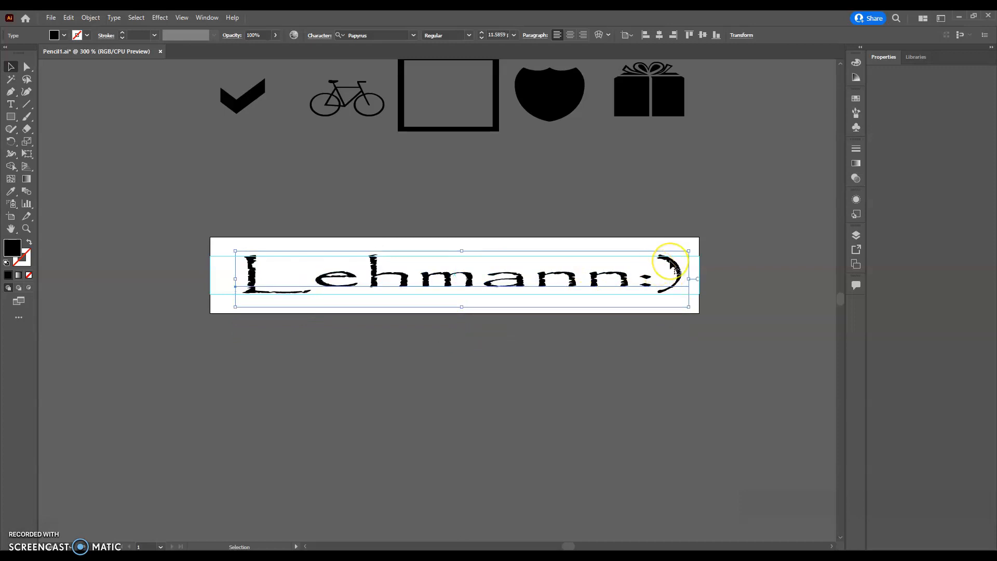
pyautogui.moveTo(671, 262); pyautogui.dragTo(671, 263)
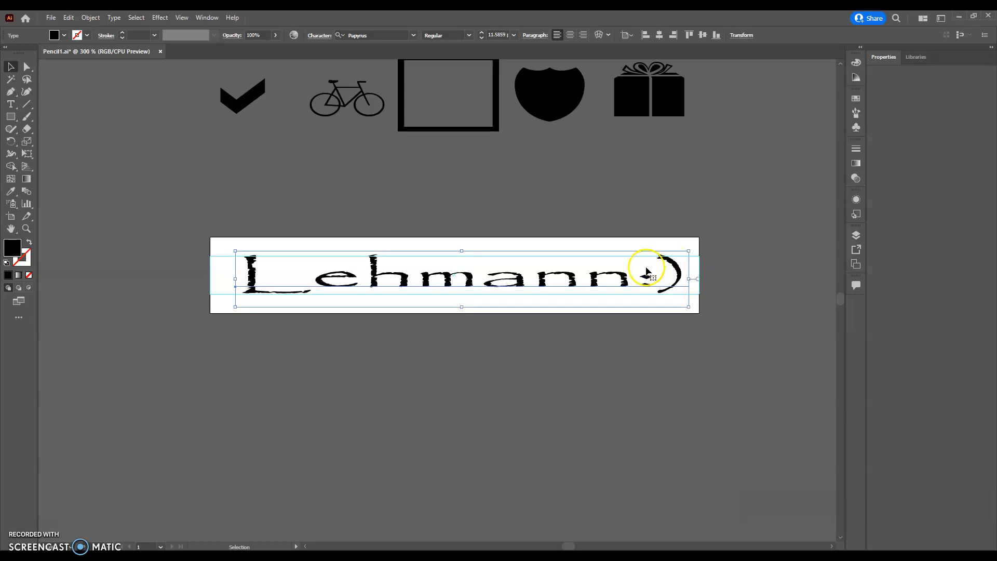
pyautogui.click(518, 342)
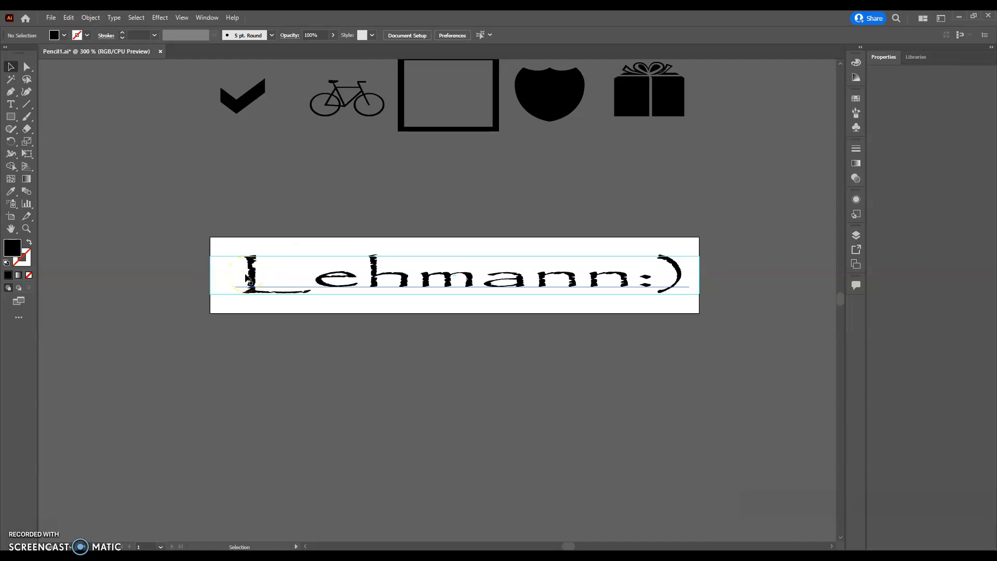
# Step: Drag the L's bottom stroke out into a long tail within the engraving strip
pyautogui.moveTo(246, 279)
pyautogui.mouseDown()
pyautogui.moveTo(273, 290)
pyautogui.moveTo(347, 286)
pyautogui.mouseUp()
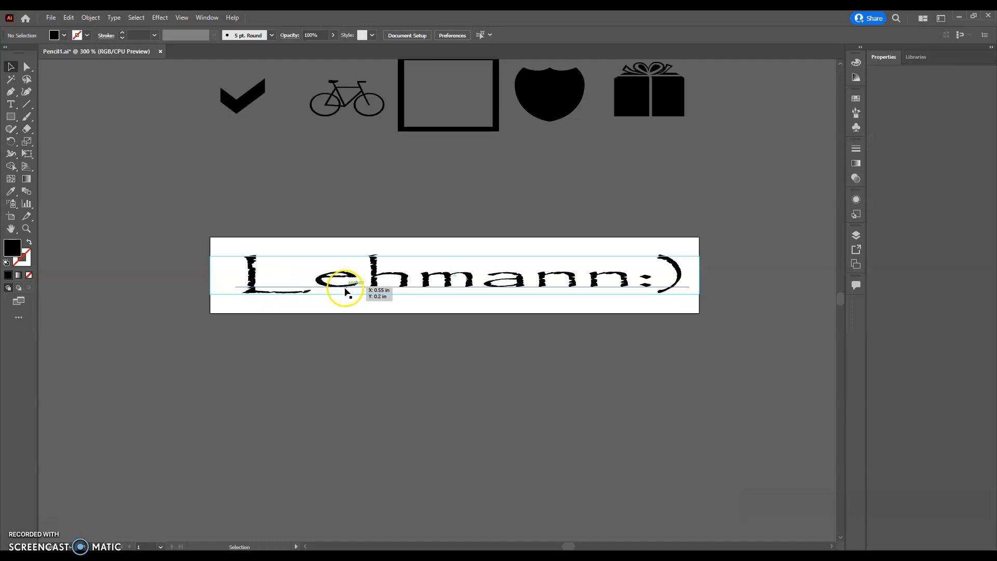
pyautogui.moveTo(347, 292); pyautogui.dragTo(345, 290)
# Step: Save Pencil1.ai with the finished last-name text and deselect everything on the canvas
pyautogui.click(48, 21)
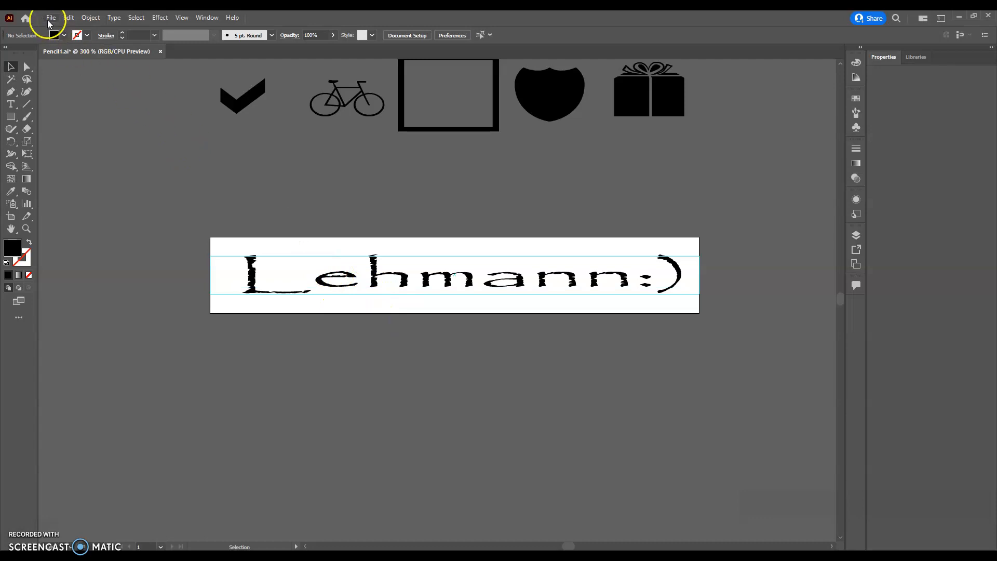
pyautogui.click(71, 111)
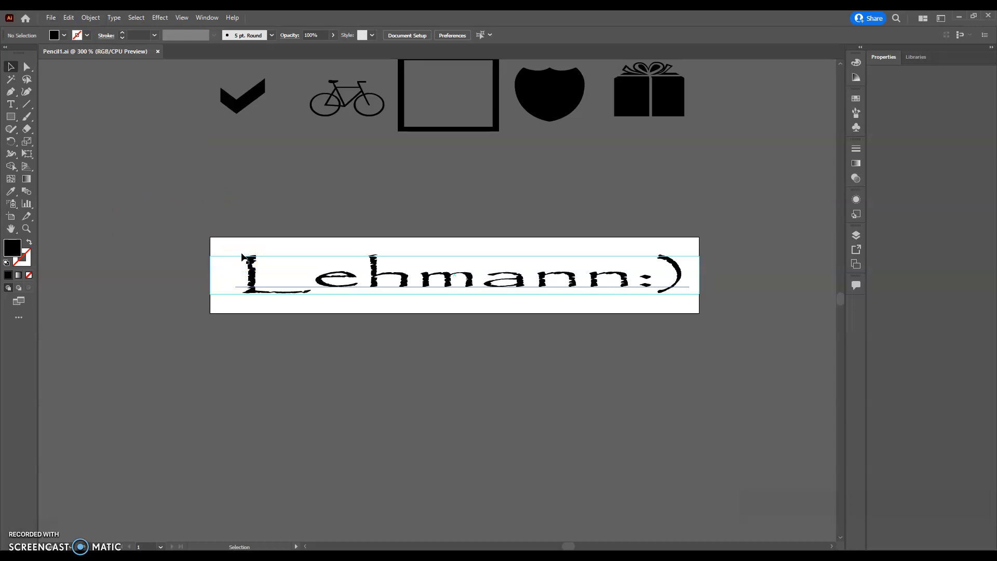
pyautogui.click(263, 227)
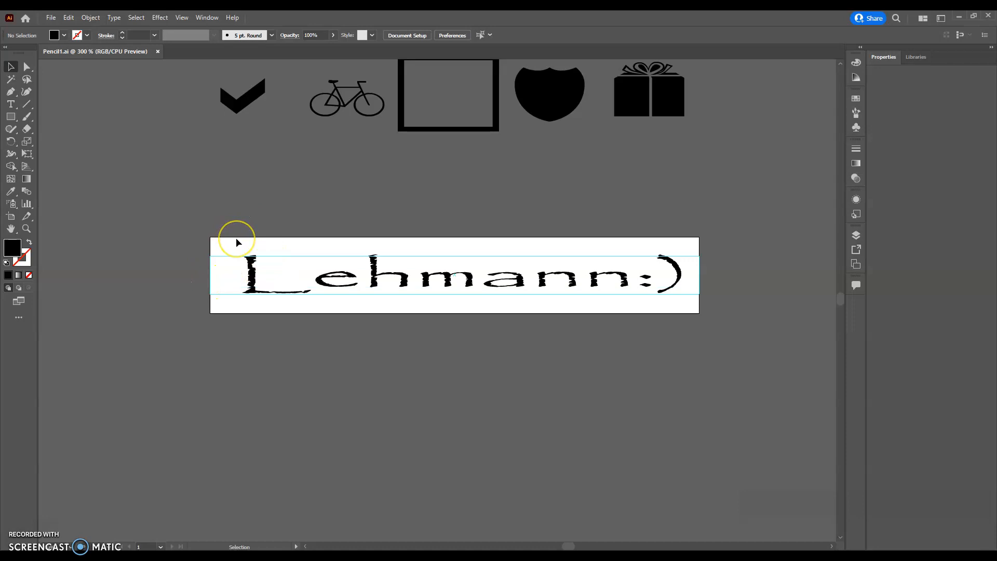
pyautogui.click(256, 305)
pyautogui.click(262, 302)
pyautogui.click(275, 339)
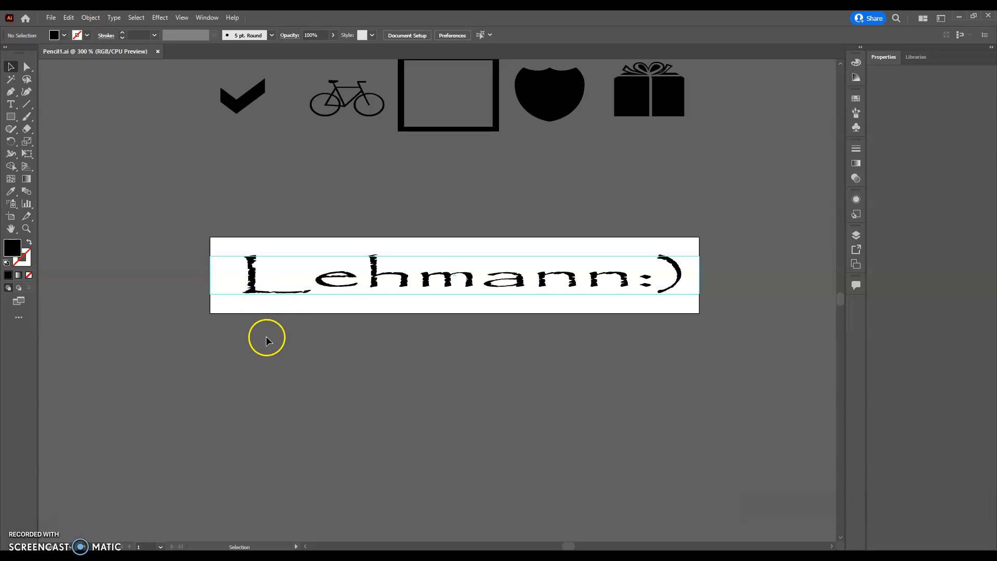